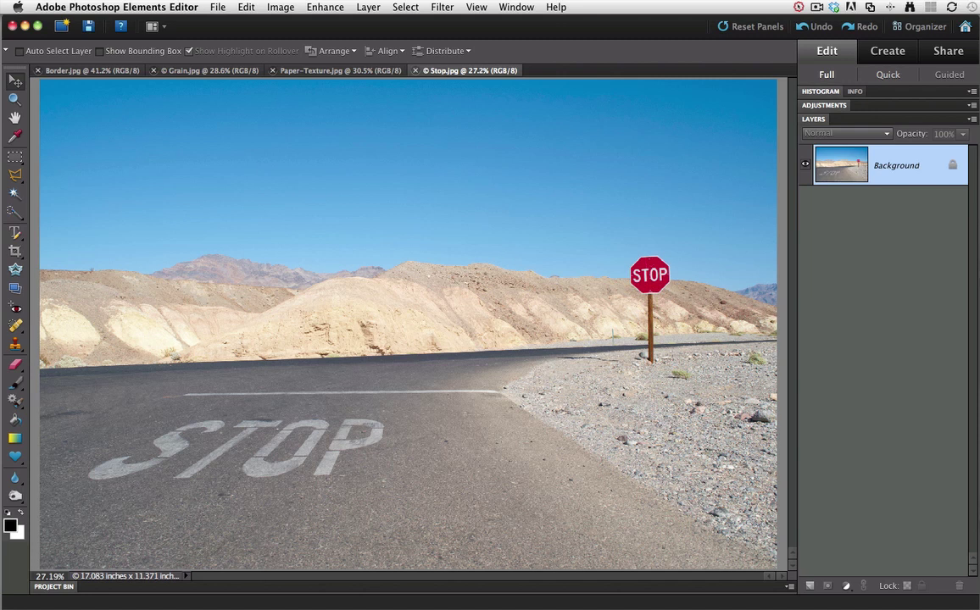
# Look through the open Paper-Texture, Grain and Border images, ending back on the Stop.jpg photo.
pyautogui.click(326, 72)
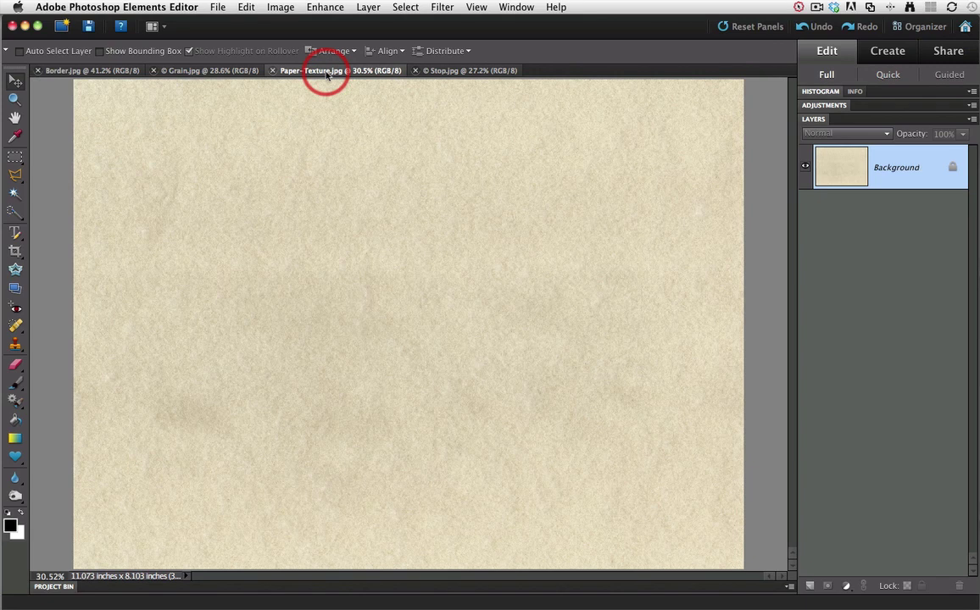
pyautogui.click(191, 73)
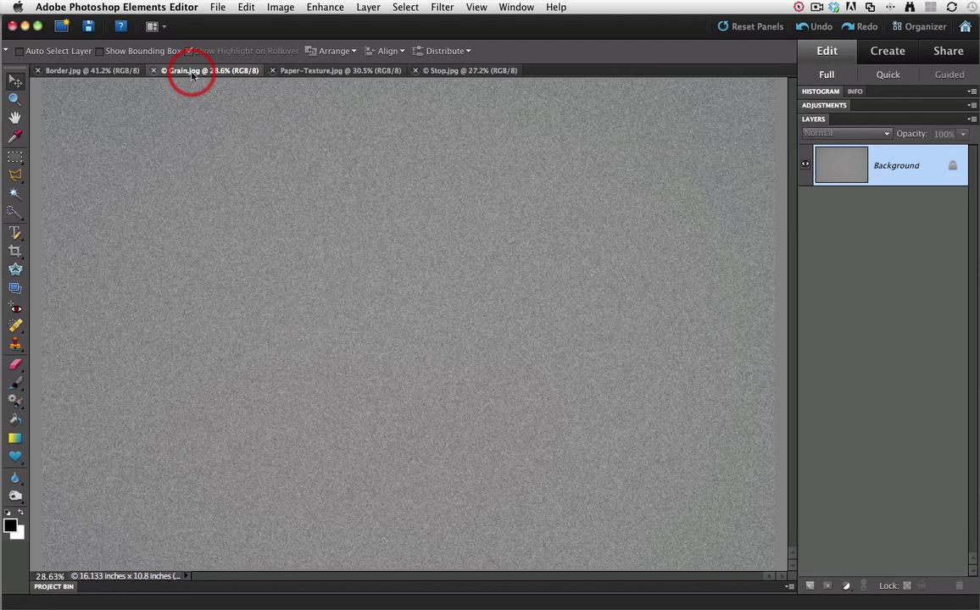
pyautogui.click(75, 73)
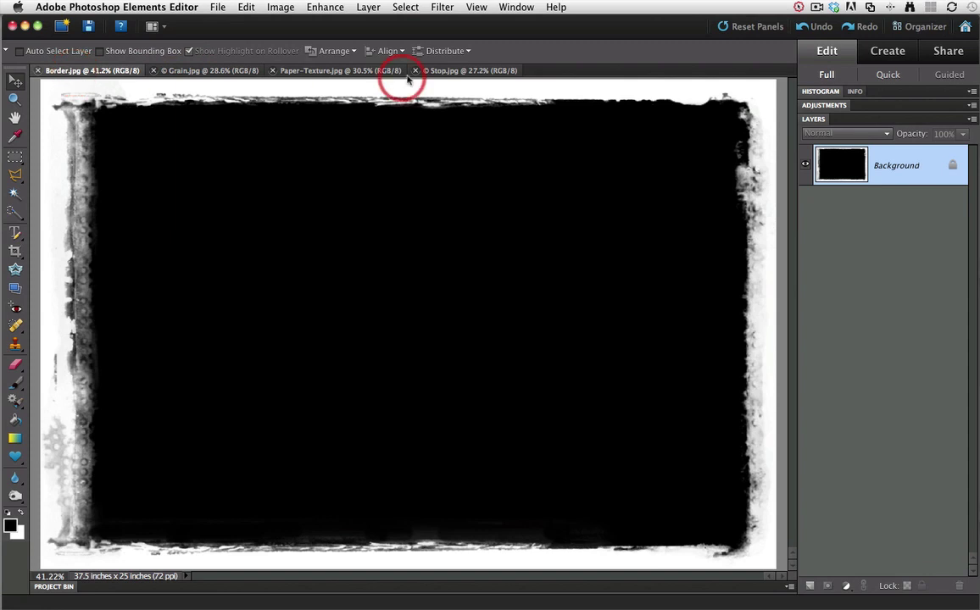
pyautogui.click(439, 73)
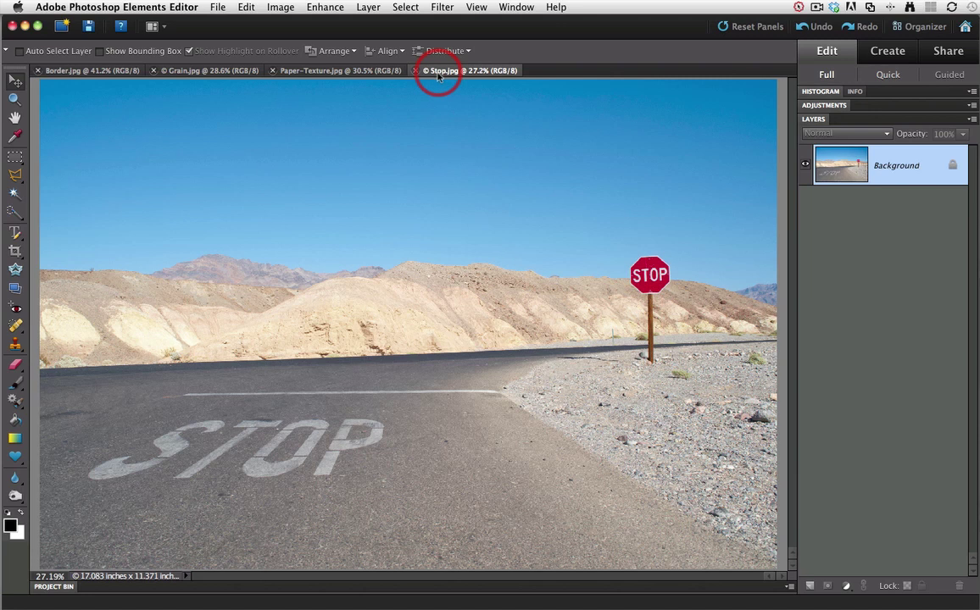
# Add the open Border.jpg image to the Stop.jpg photo as a new layer.
pyautogui.click(55, 586)
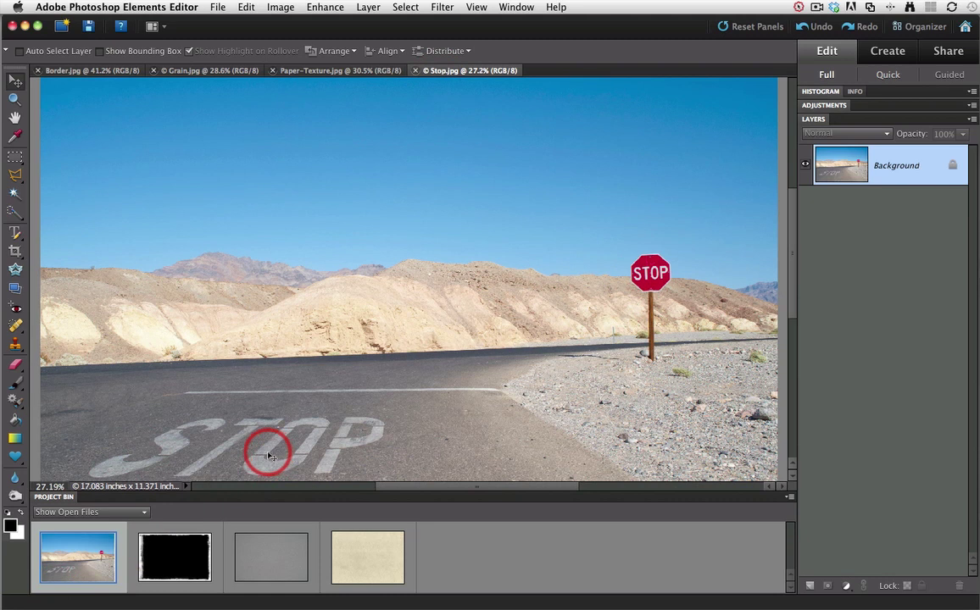
pyautogui.moveTo(180, 554); pyautogui.dragTo(408, 279)
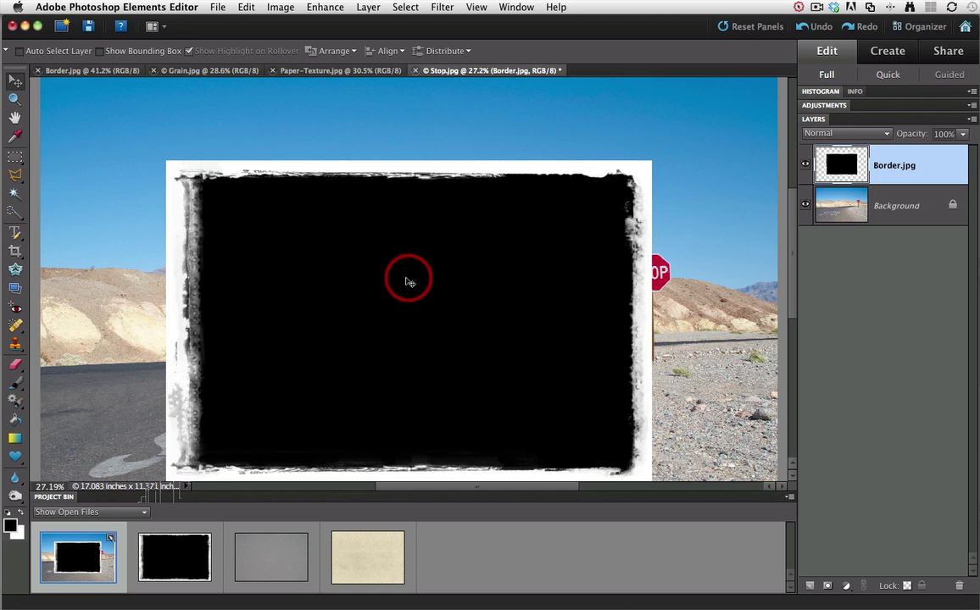
pyautogui.click(68, 497)
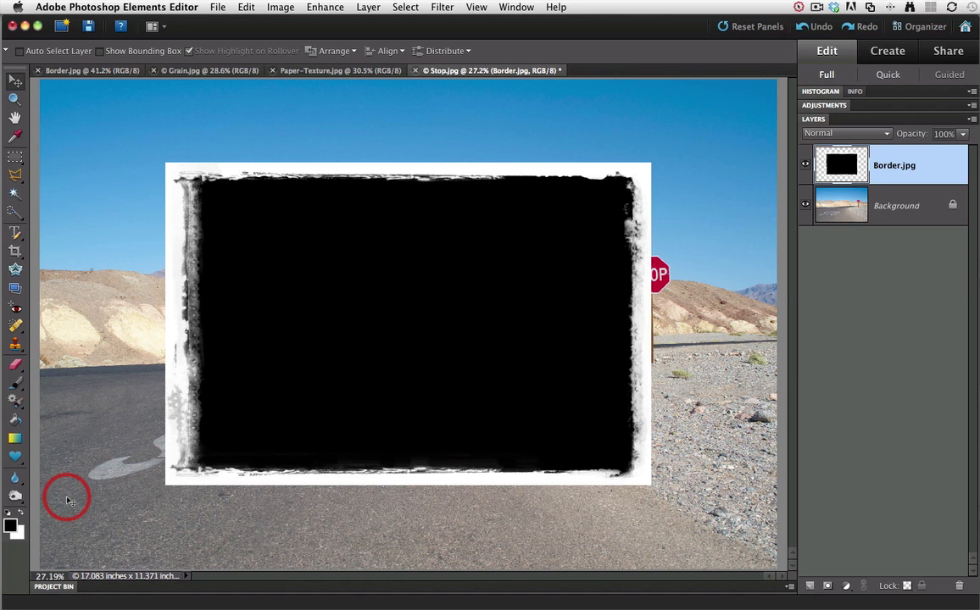
# Free-transform the Border.jpg layer without constrained proportions to cover the whole photo, about 151.9% wide and 151.6% high.
pyautogui.press('super+t')
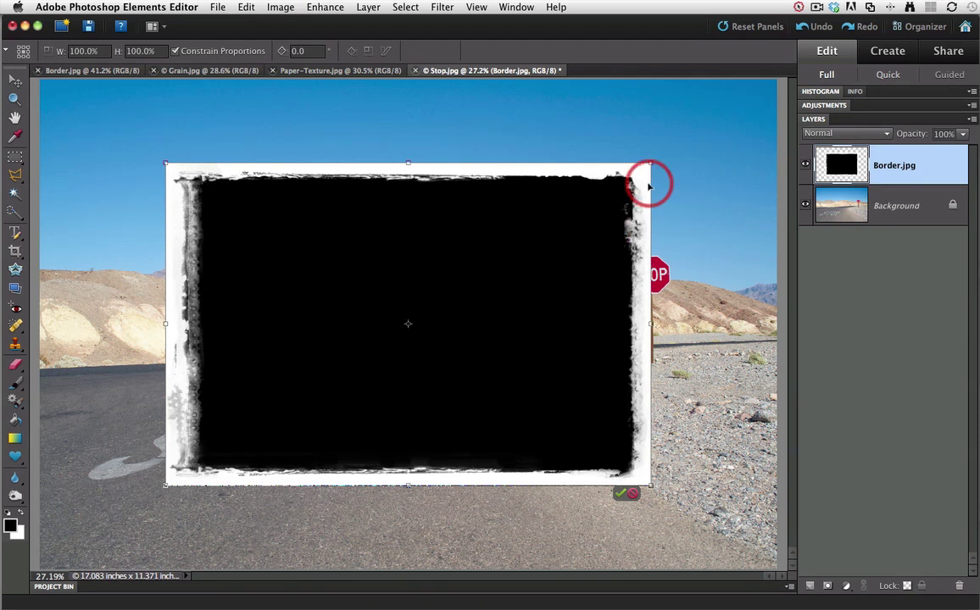
pyautogui.click(174, 51)
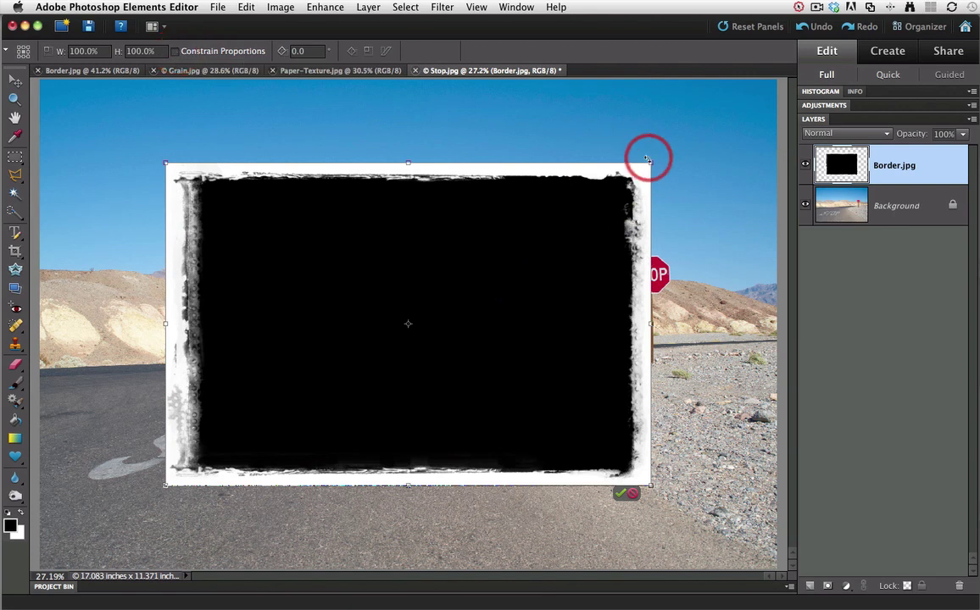
pyautogui.moveTo(647, 161); pyautogui.dragTo(773, 83)
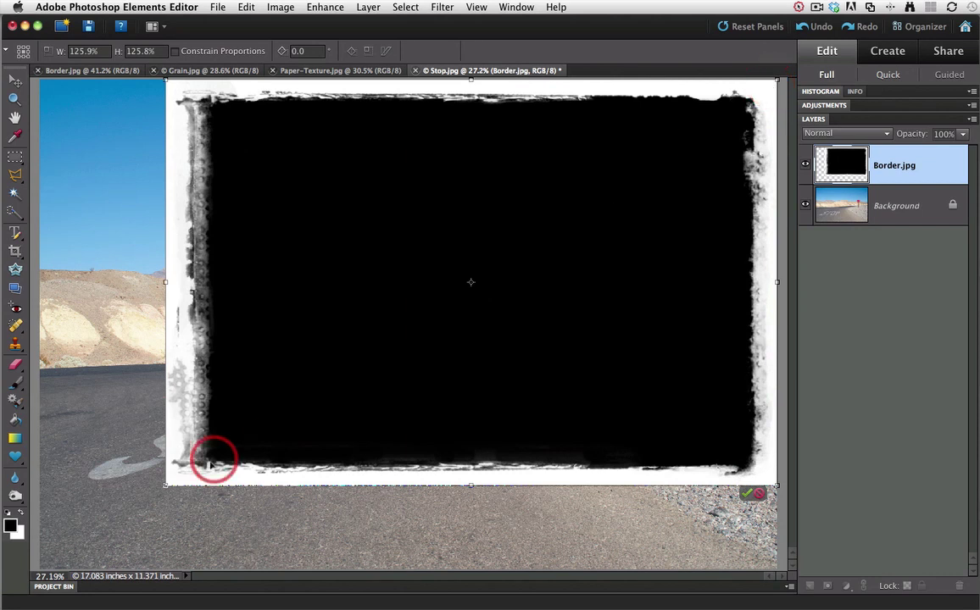
pyautogui.moveTo(166, 486); pyautogui.dragTo(39, 568)
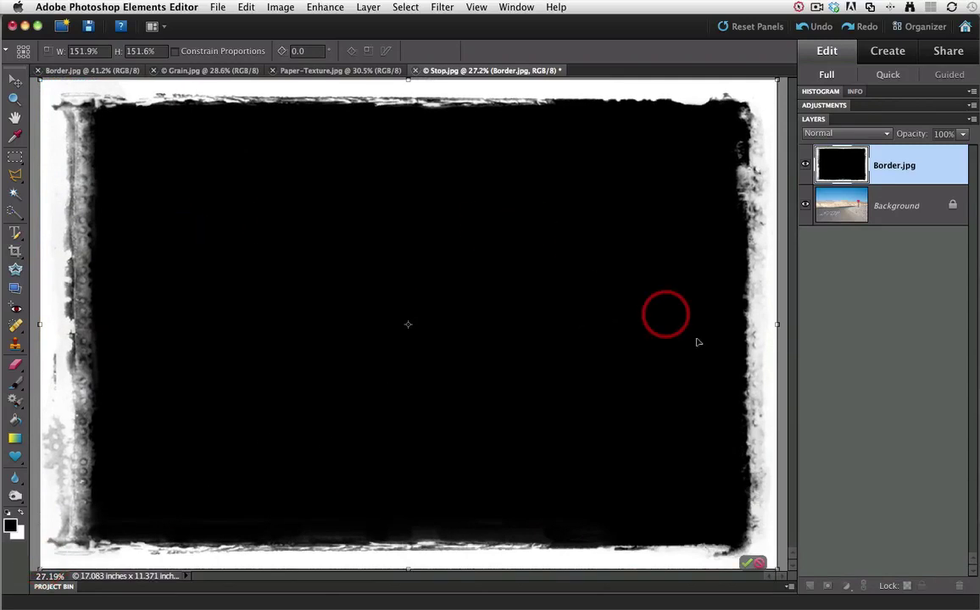
pyautogui.click(747, 563)
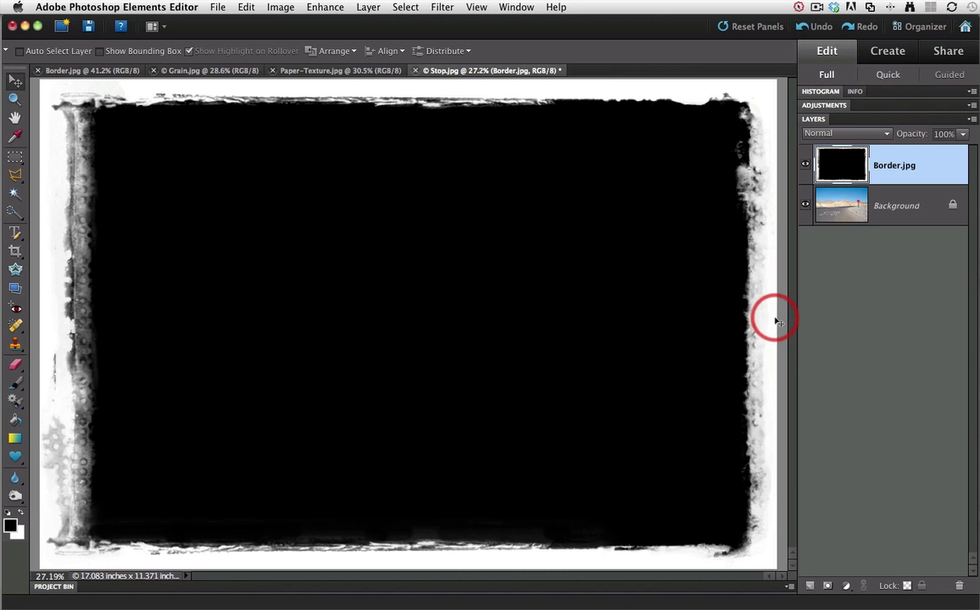
# Set the Border.jpg layer's blend mode to Screen.
pyautogui.click(869, 135)
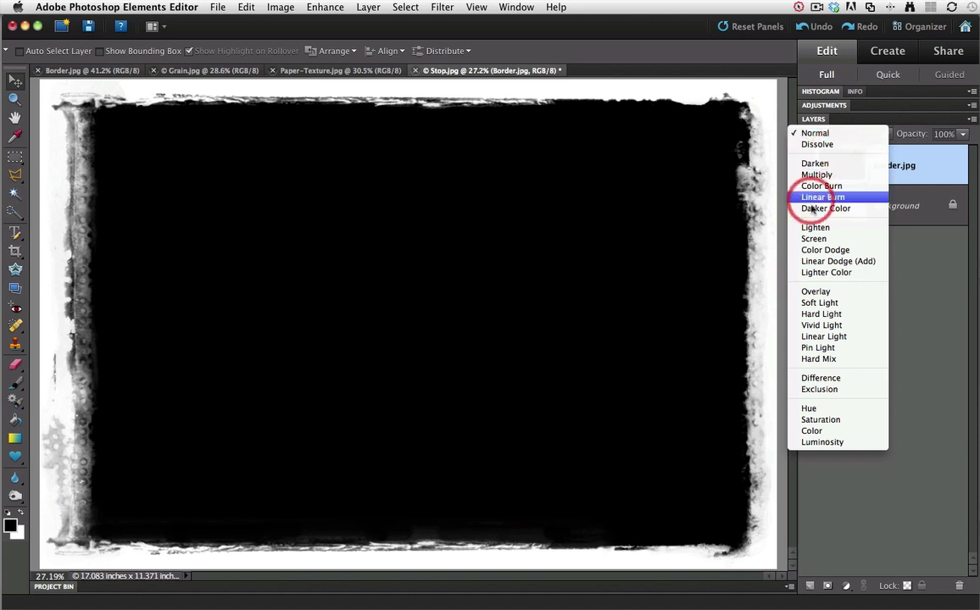
pyautogui.click(820, 239)
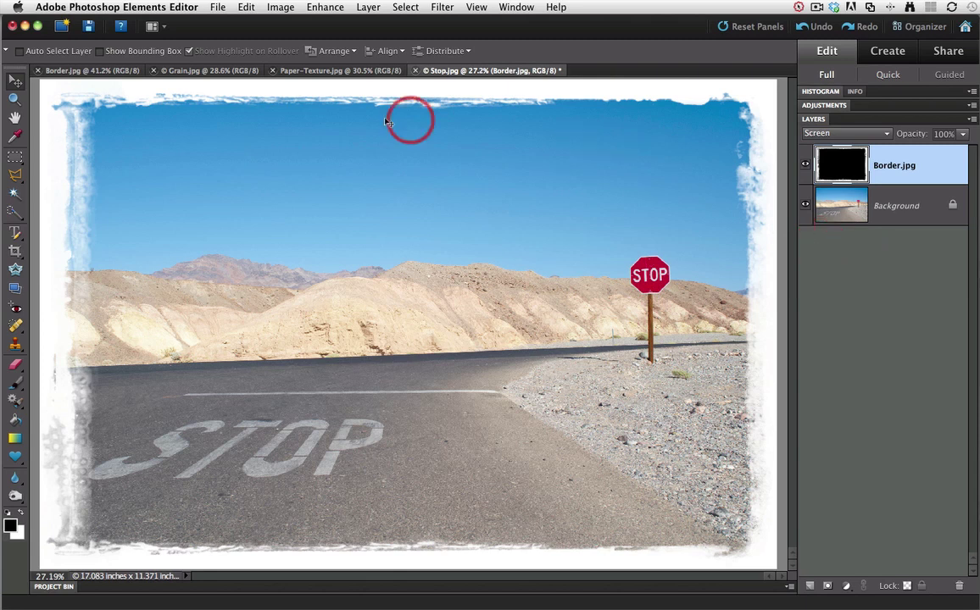
pyautogui.moveTo(88, 522)
pyautogui.mouseDown()
pyautogui.moveTo(177, 534)
pyautogui.moveTo(696, 540)
pyautogui.moveTo(742, 365)
pyautogui.moveTo(733, 241)
pyautogui.mouseUp()
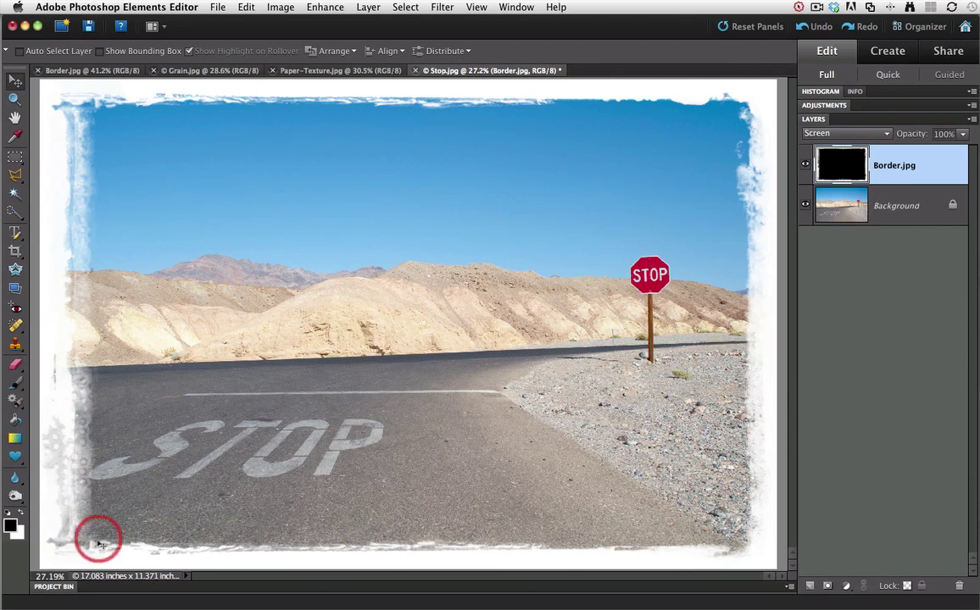
# Add the open Grain.jpg image to the Stop.jpg photo as a layer above the border.
pyautogui.click(59, 586)
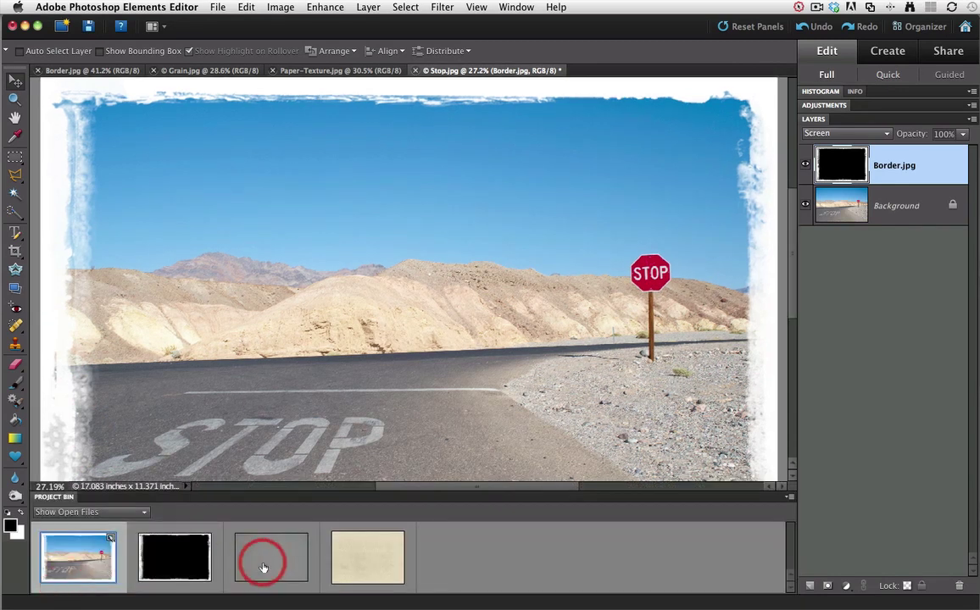
pyautogui.moveTo(287, 568); pyautogui.dragTo(399, 296)
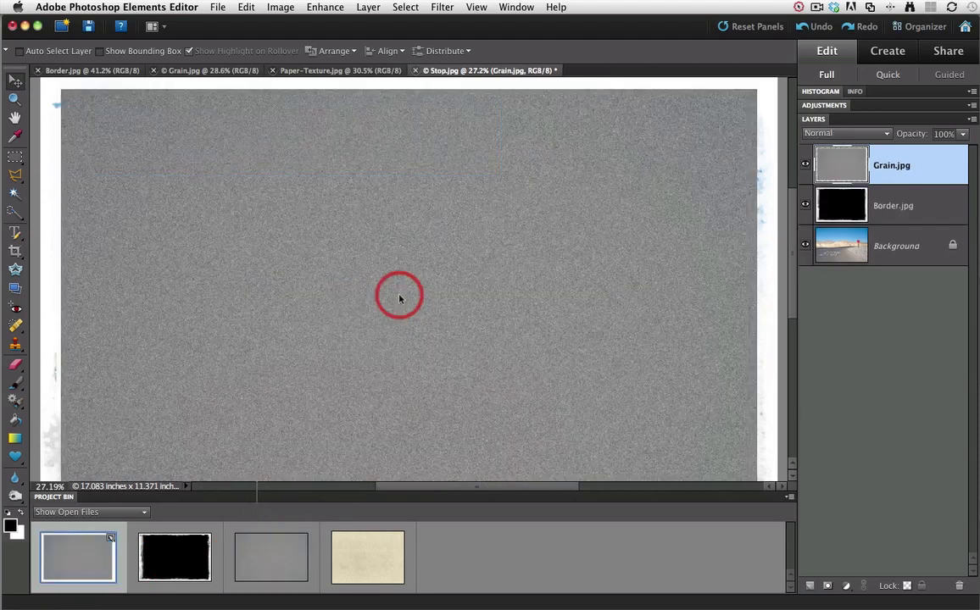
pyautogui.click(55, 498)
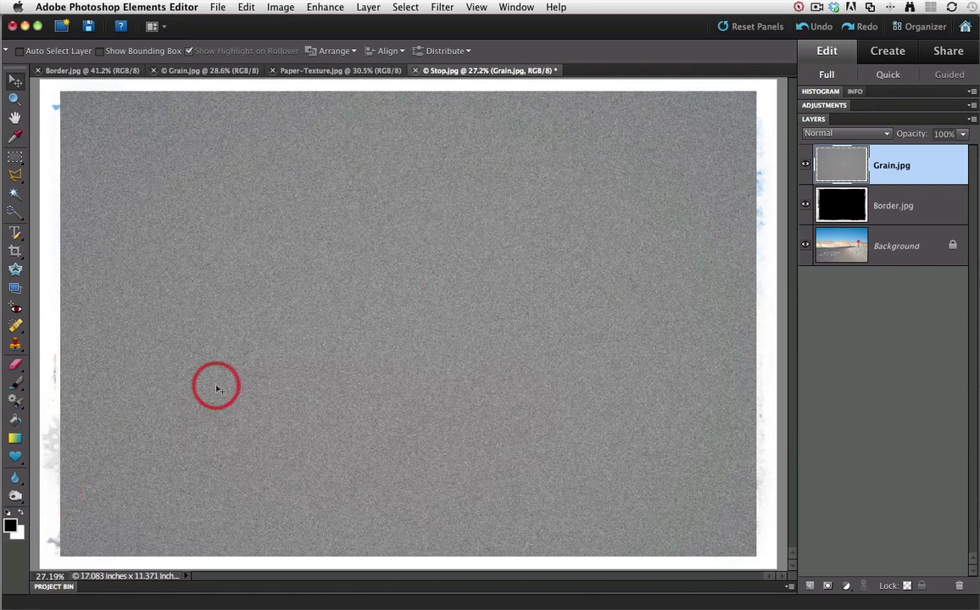
# Free-transform the Grain.jpg layer without constrained proportions to cover the whole photo, about 105.9% wide and 105.3% high.
pyautogui.press('super+t')
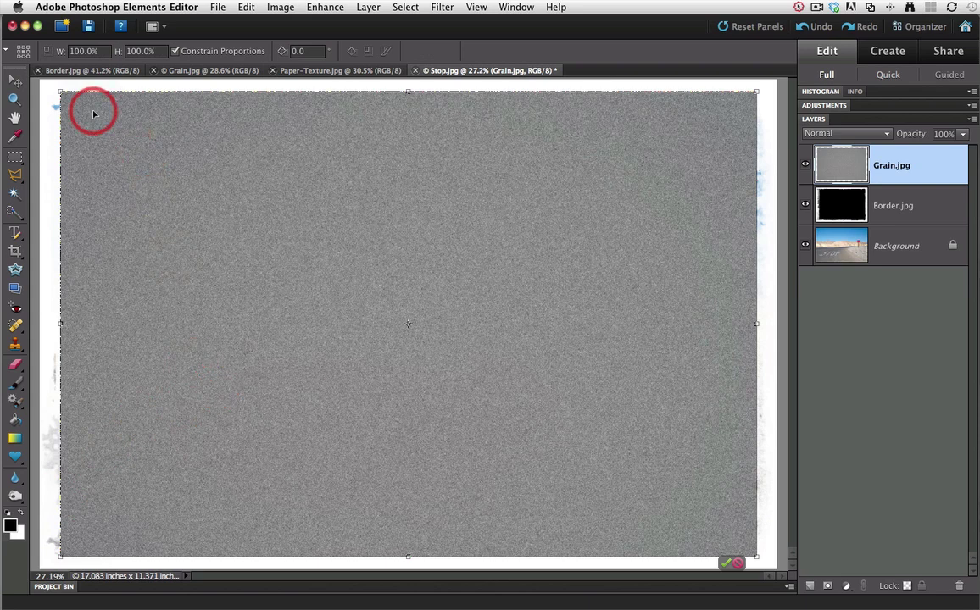
pyautogui.click(175, 53)
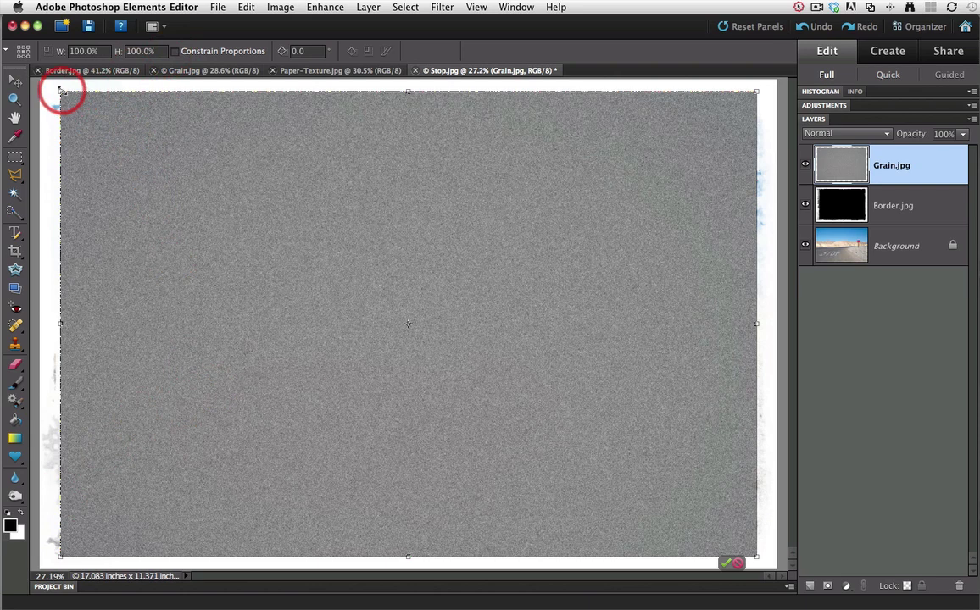
pyautogui.moveTo(59, 91); pyautogui.dragTo(39, 79)
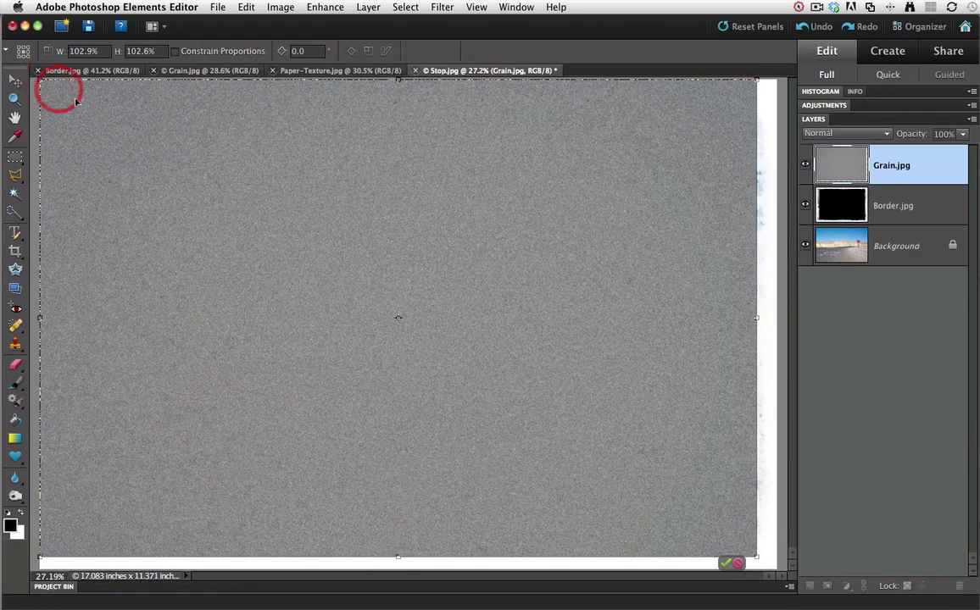
pyautogui.moveTo(756, 557); pyautogui.dragTo(777, 568)
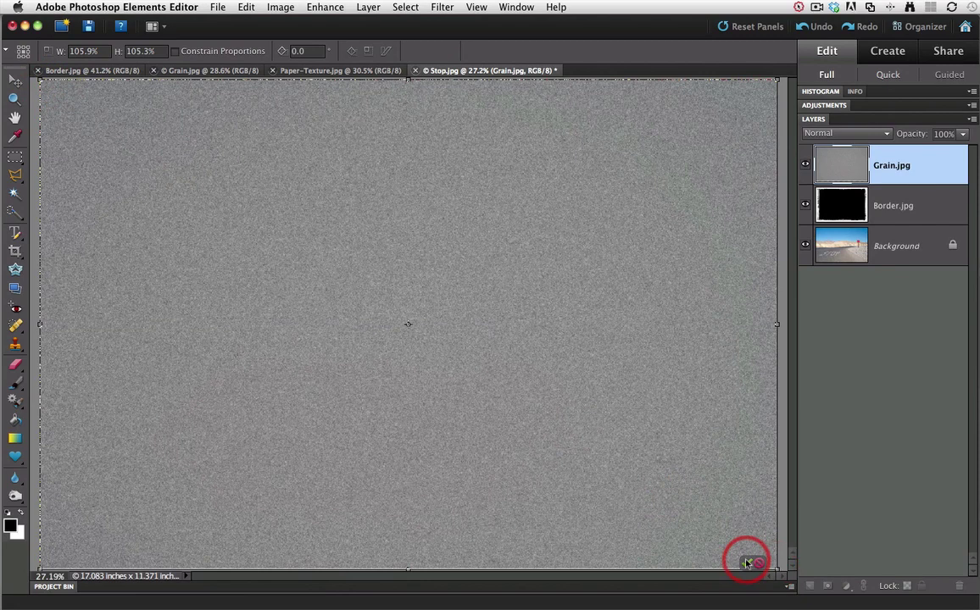
pyautogui.click(746, 563)
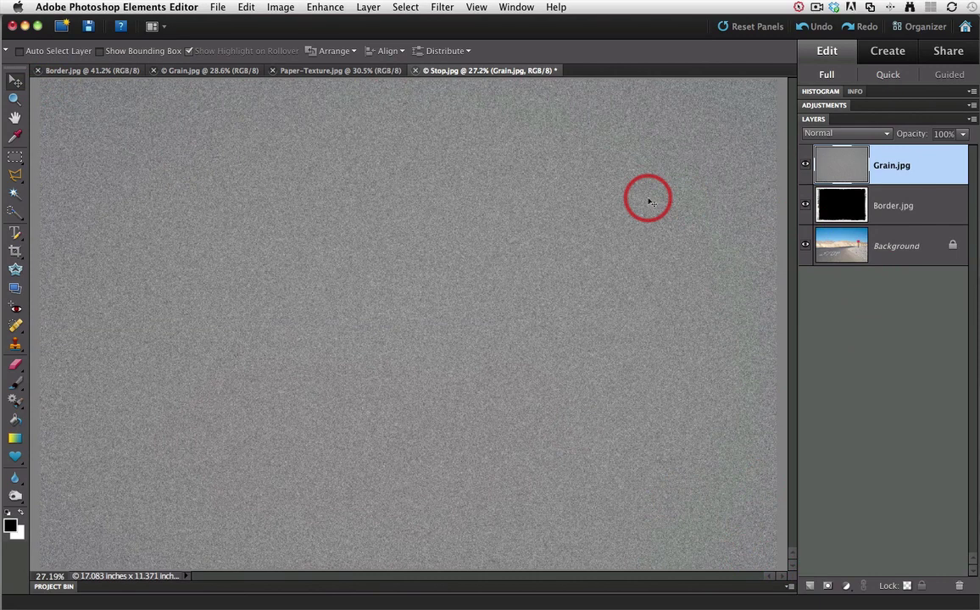
# Try the Overlay blend mode on the Grain.jpg layer, and settle on Soft Light.
pyautogui.click(870, 141)
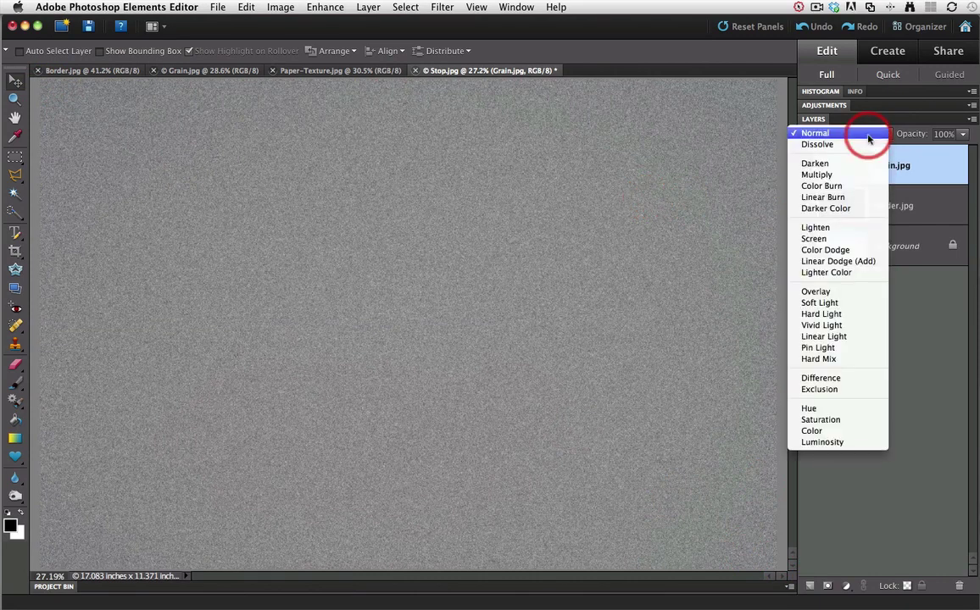
pyautogui.click(815, 291)
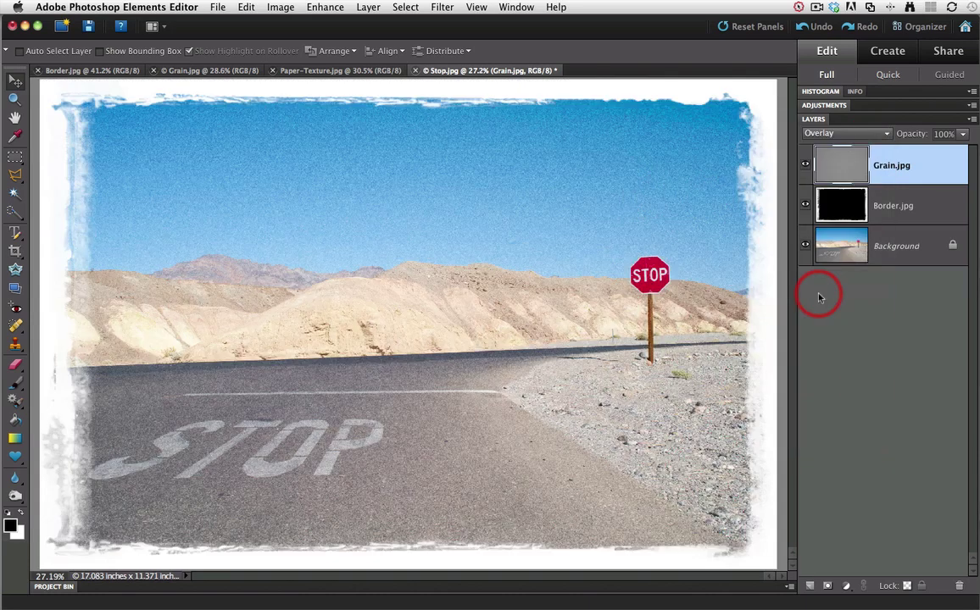
pyautogui.click(874, 135)
pyautogui.click(863, 146)
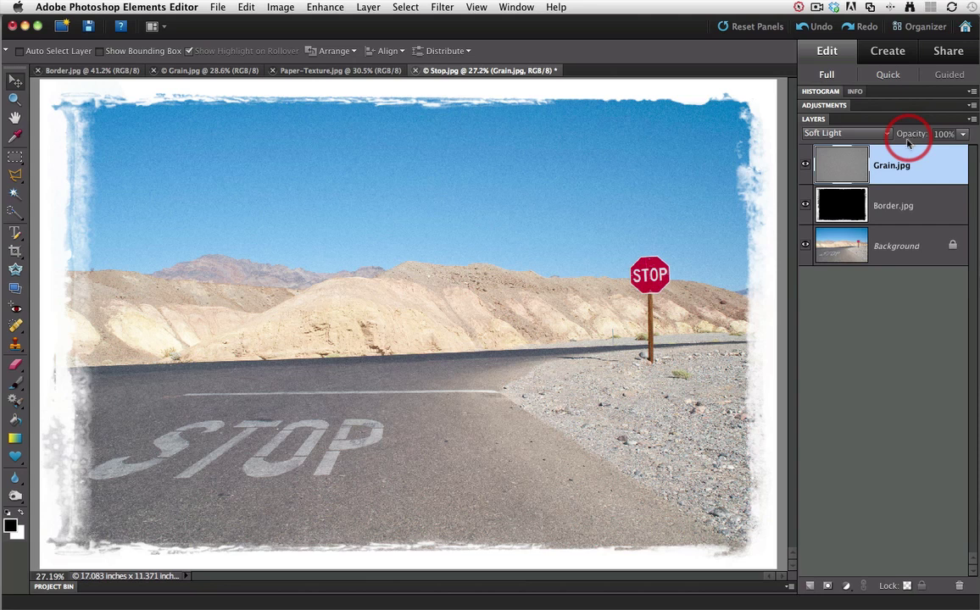
# Duplicate the Border.jpg layer within Stop.jpg under the suggested name and invert the copy's colours.
pyautogui.click(881, 217)
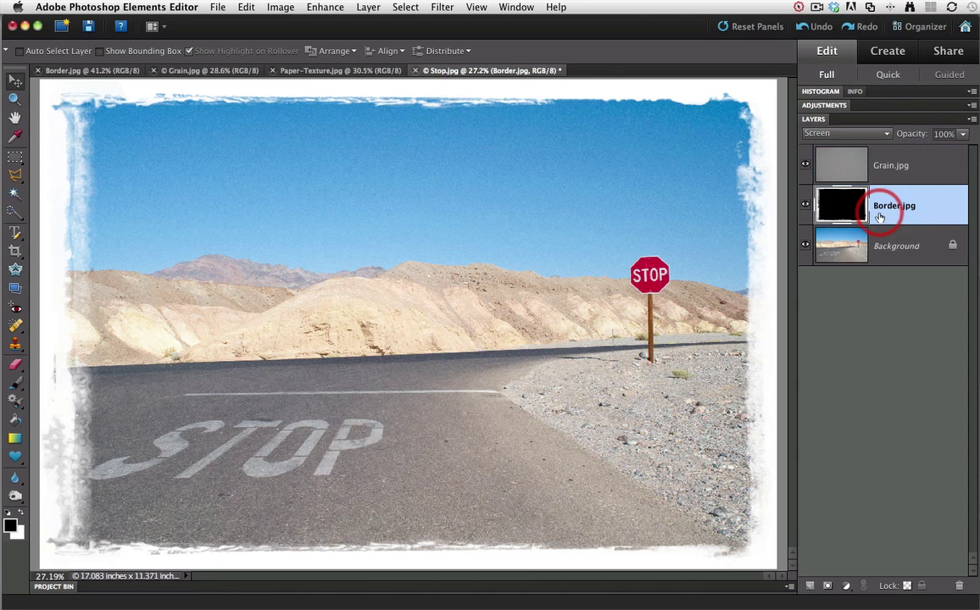
pyautogui.rightClick(879, 217)
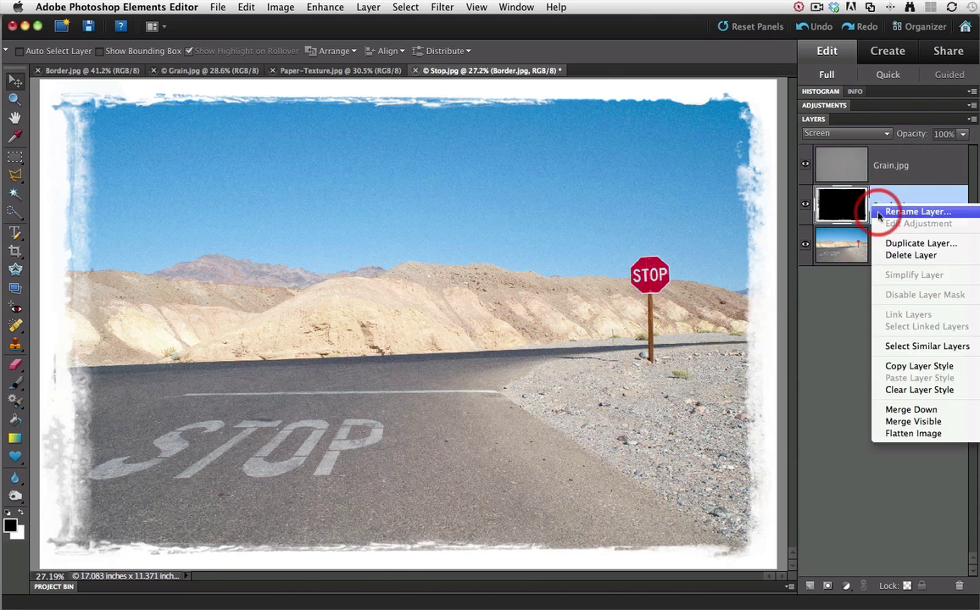
pyautogui.click(886, 245)
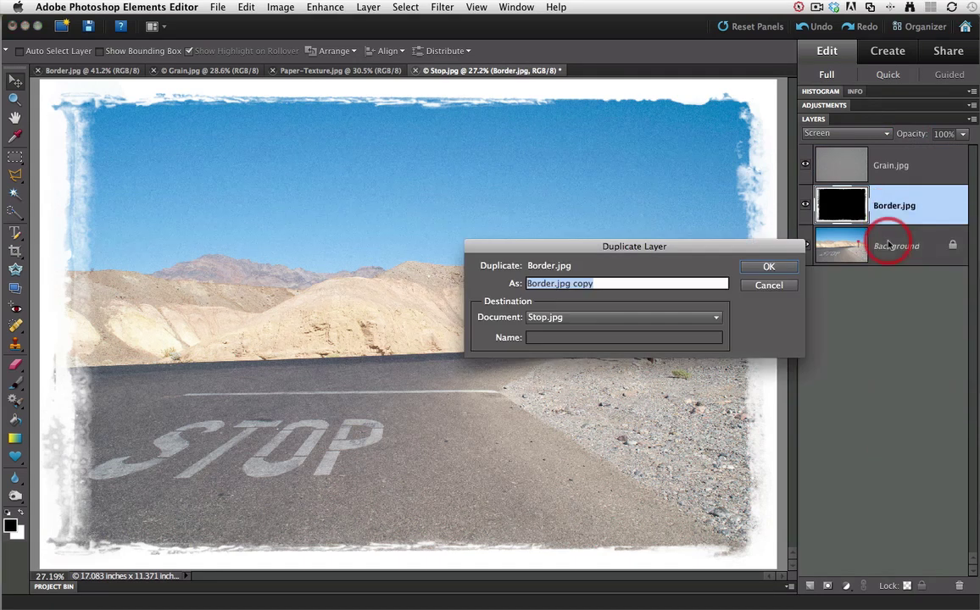
pyautogui.click(754, 270)
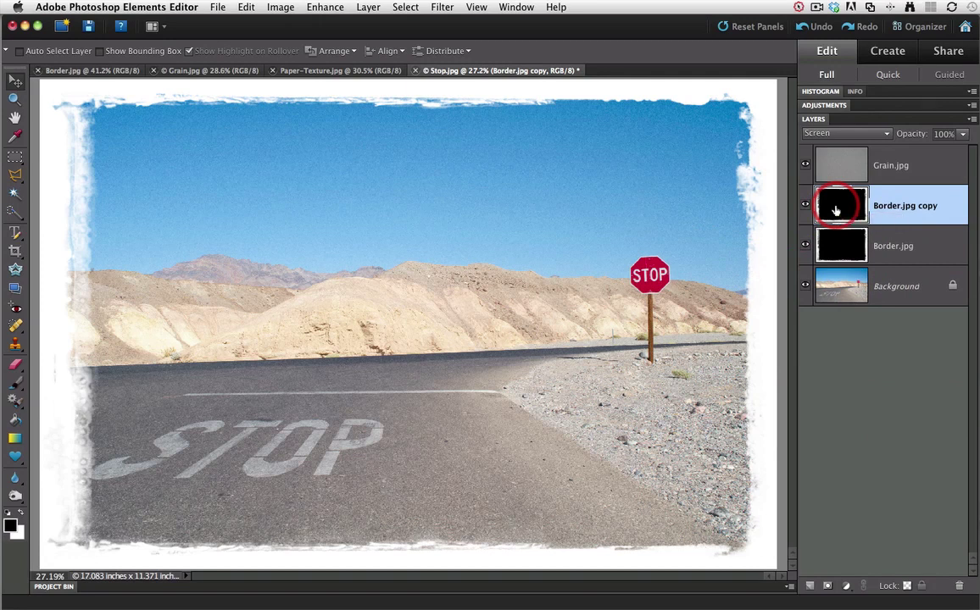
pyautogui.press('super+i')
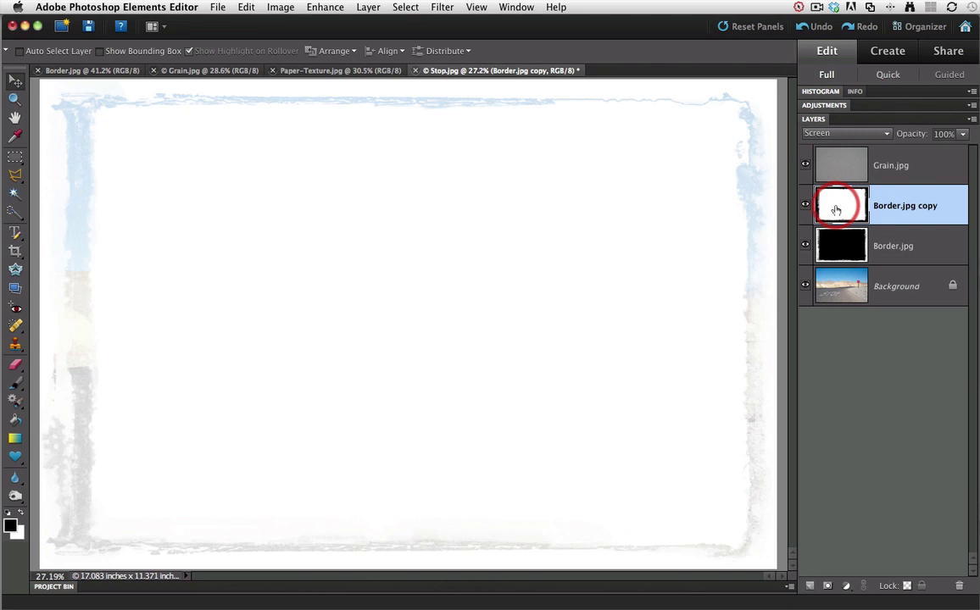
# Set the inverted border copy's blend mode to Multiply and hide the original Border.jpg layer.
pyautogui.click(882, 134)
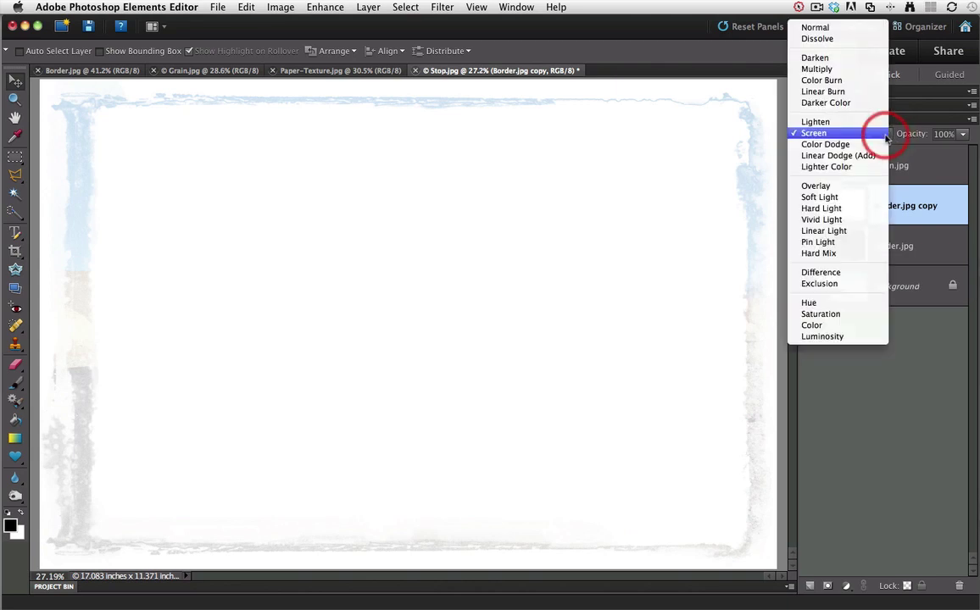
pyautogui.click(844, 69)
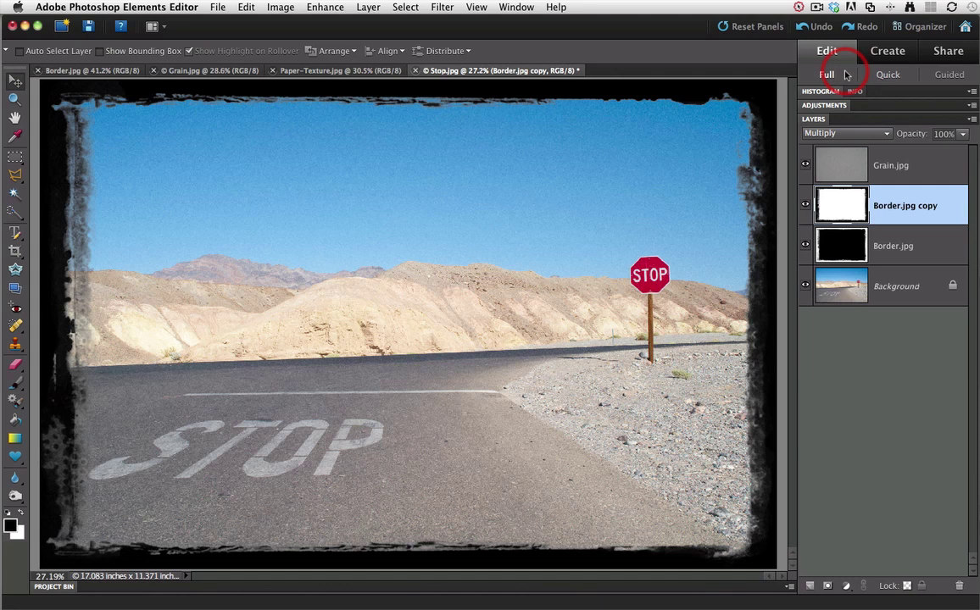
pyautogui.click(806, 246)
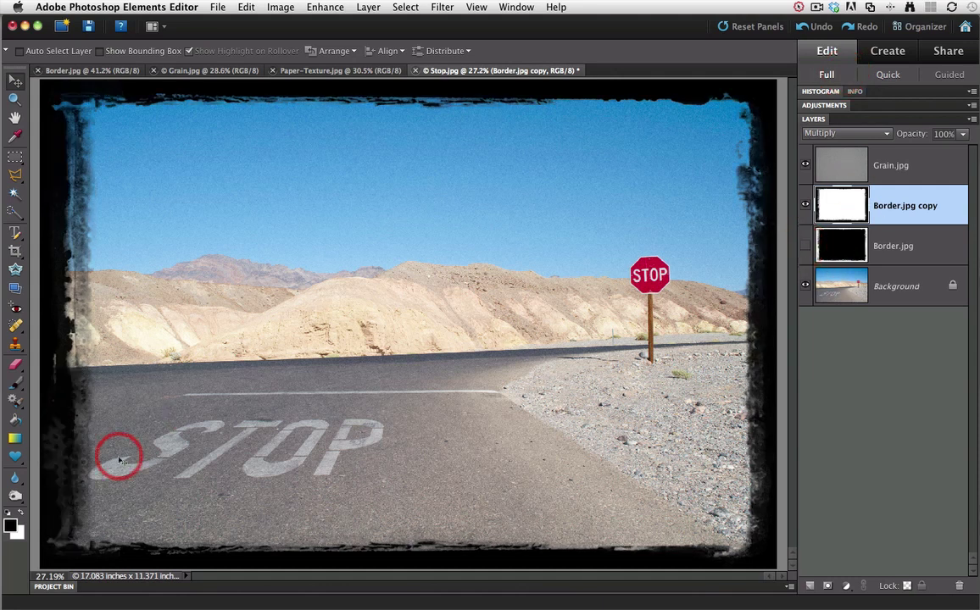
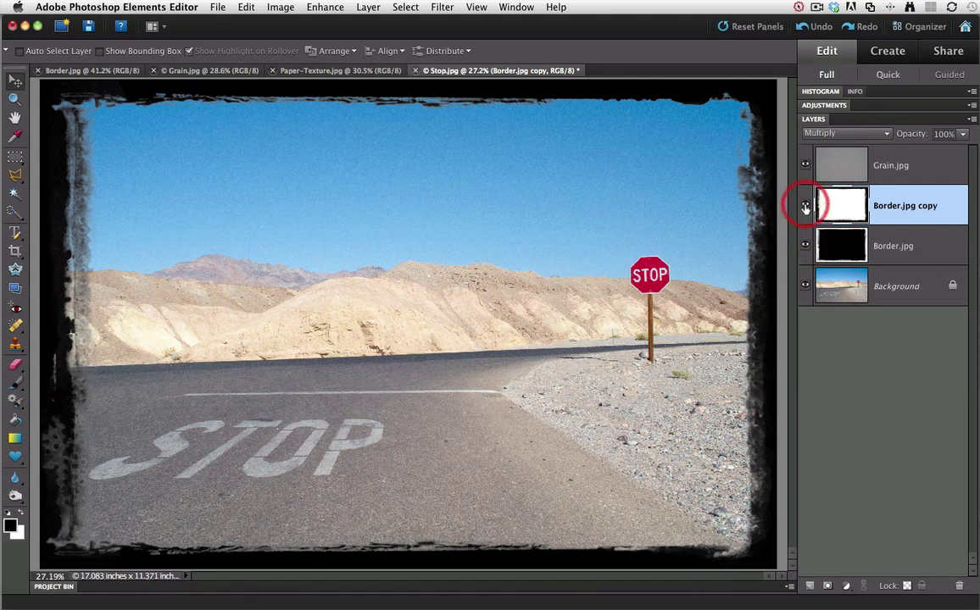
# Hide the Border.jpg copy layer and place the open Paper-Texture.jpg image into Stop.jpg as a layer above it.
pyautogui.click(805, 206)
pyautogui.click(806, 206)
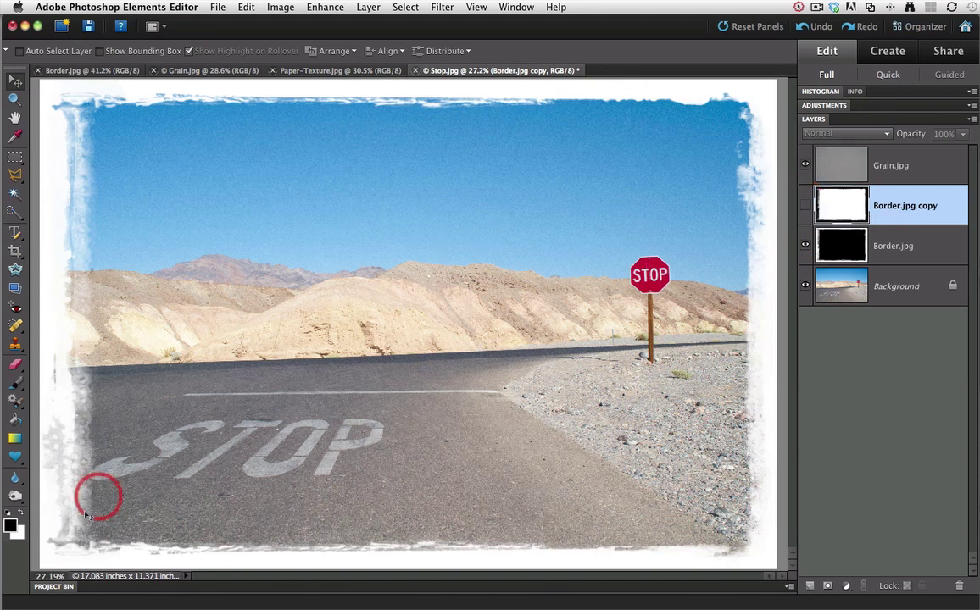
pyautogui.click(51, 587)
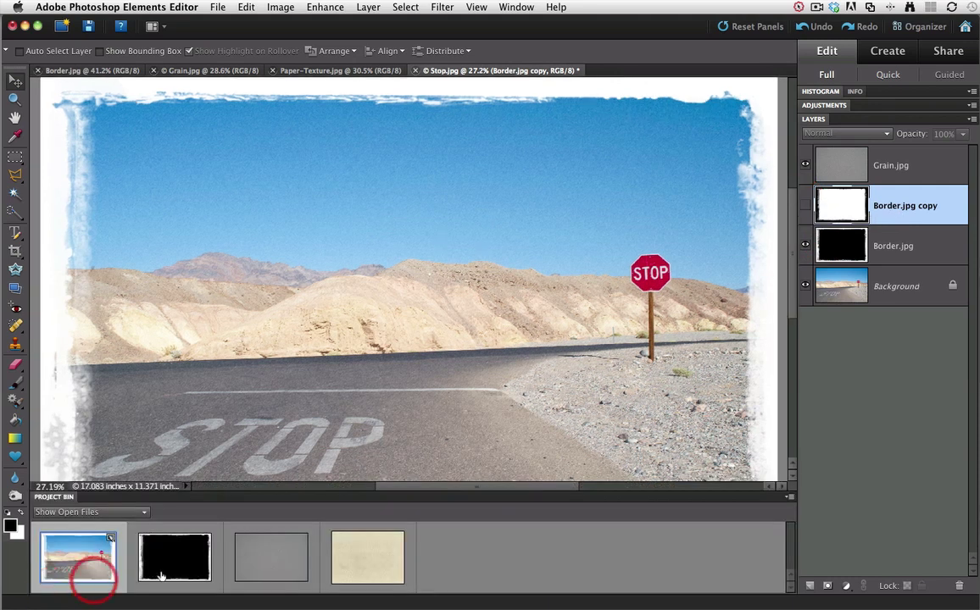
pyautogui.moveTo(374, 566); pyautogui.dragTo(431, 285)
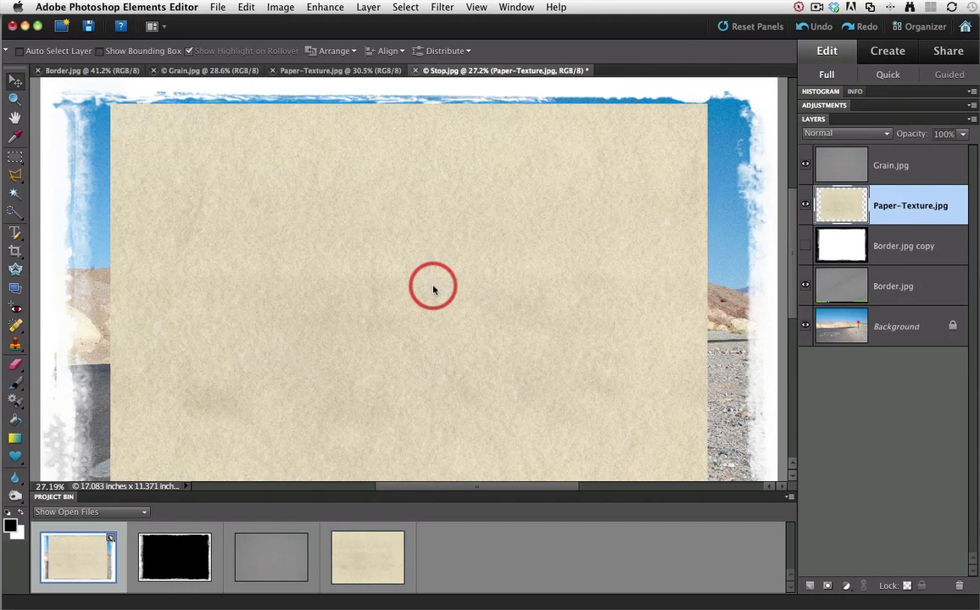
pyautogui.click(49, 498)
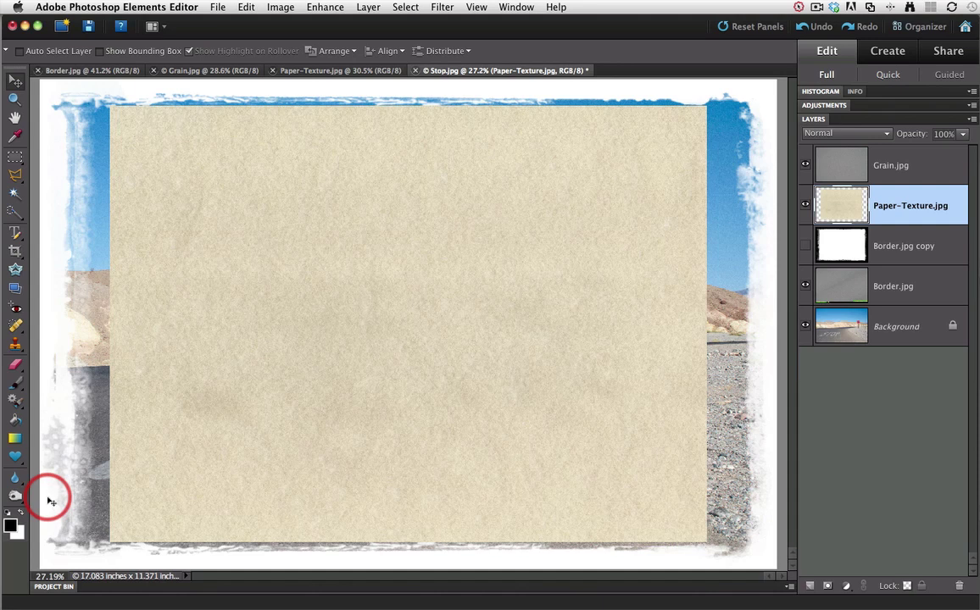
# Free-transform the Paper-Texture.jpg layer without constrained proportions to cover the whole photo, about 123.4% wide and 112.3% high.
pyautogui.press('super+t')
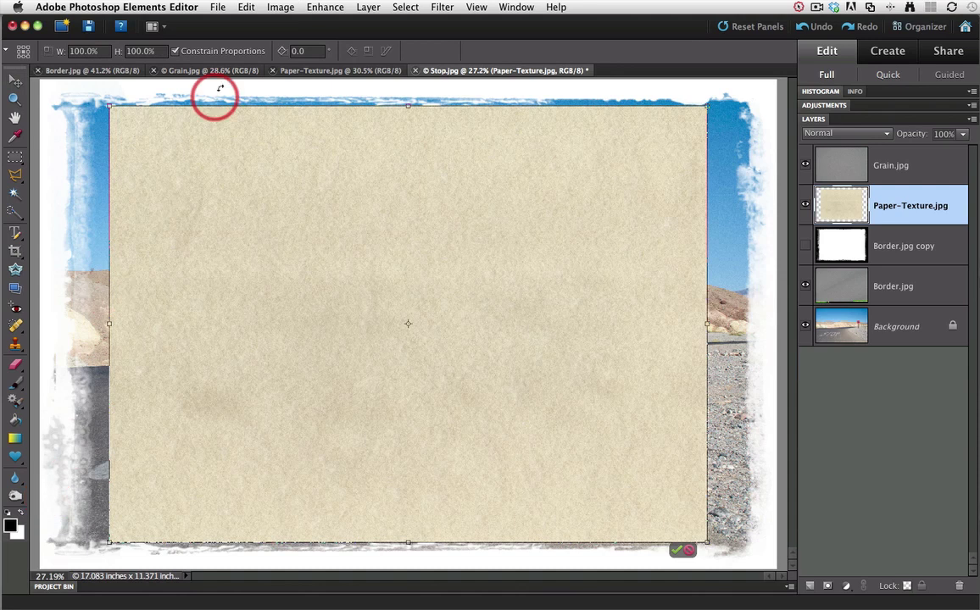
pyautogui.click(174, 53)
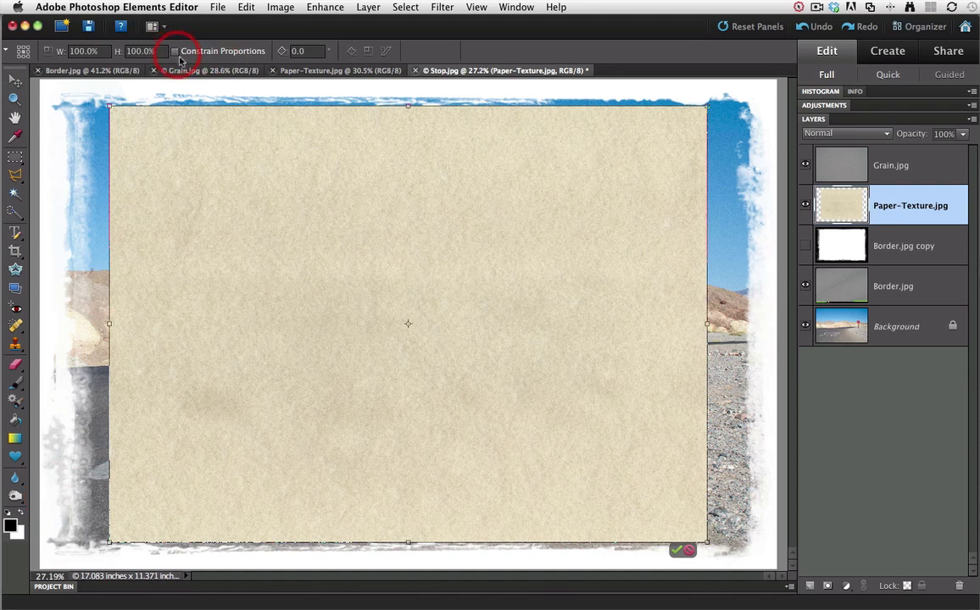
pyautogui.moveTo(109, 105); pyautogui.dragTo(39, 80)
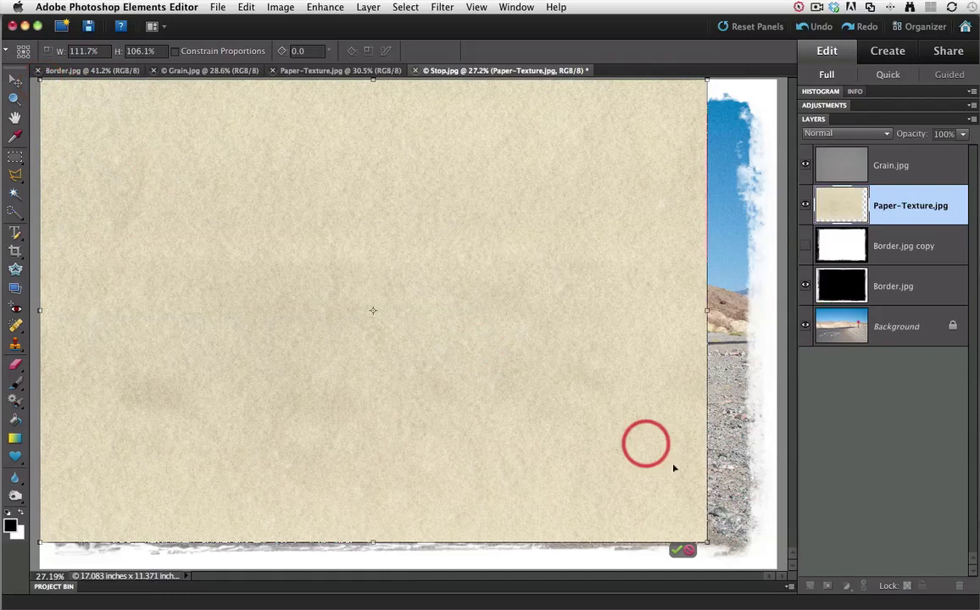
pyautogui.moveTo(708, 543); pyautogui.dragTo(776, 566)
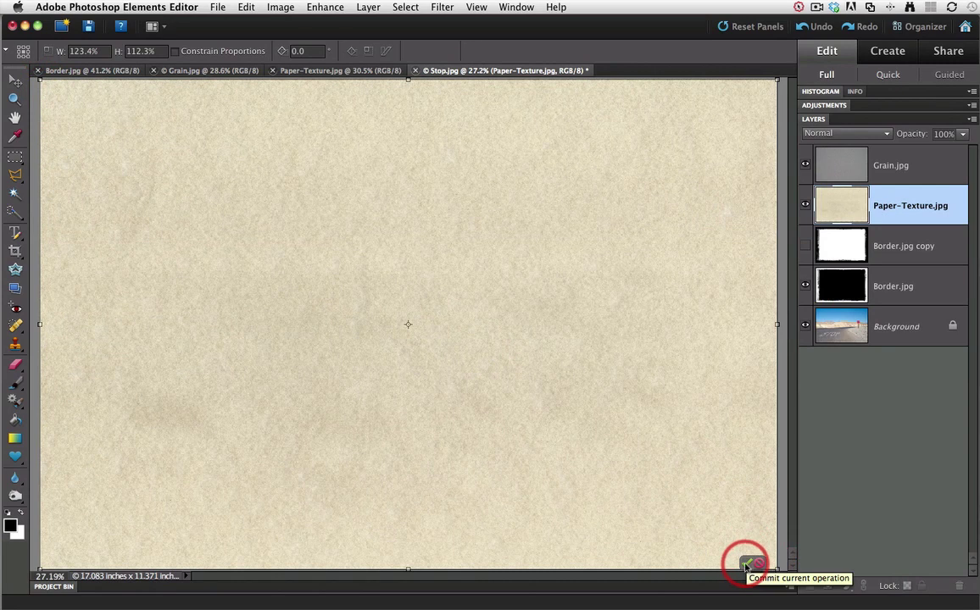
pyautogui.click(747, 564)
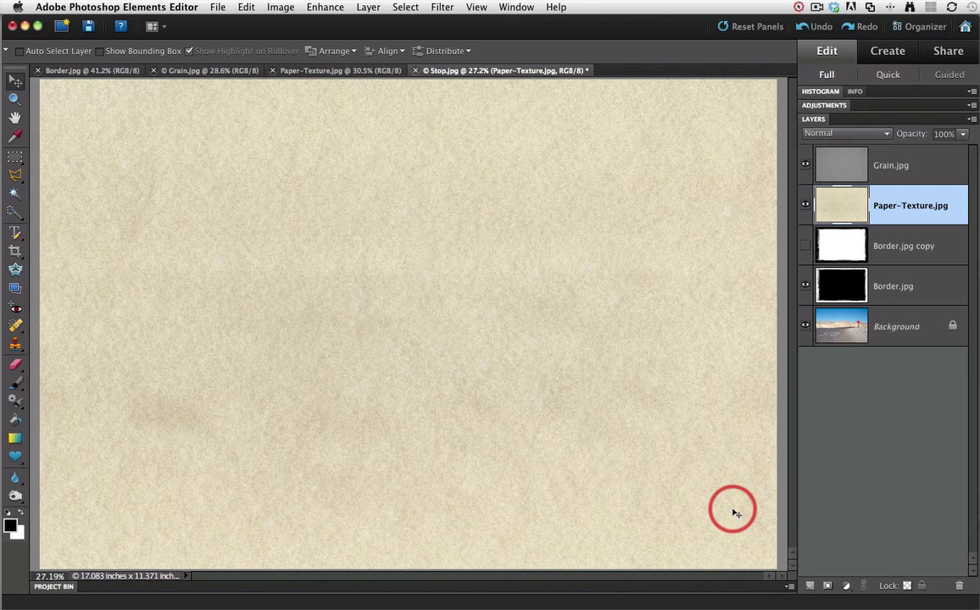
# Unlock the Background photo into a regular layer and move the Paper-Texture.jpg layer beneath it in the stack.
pyautogui.click(905, 340)
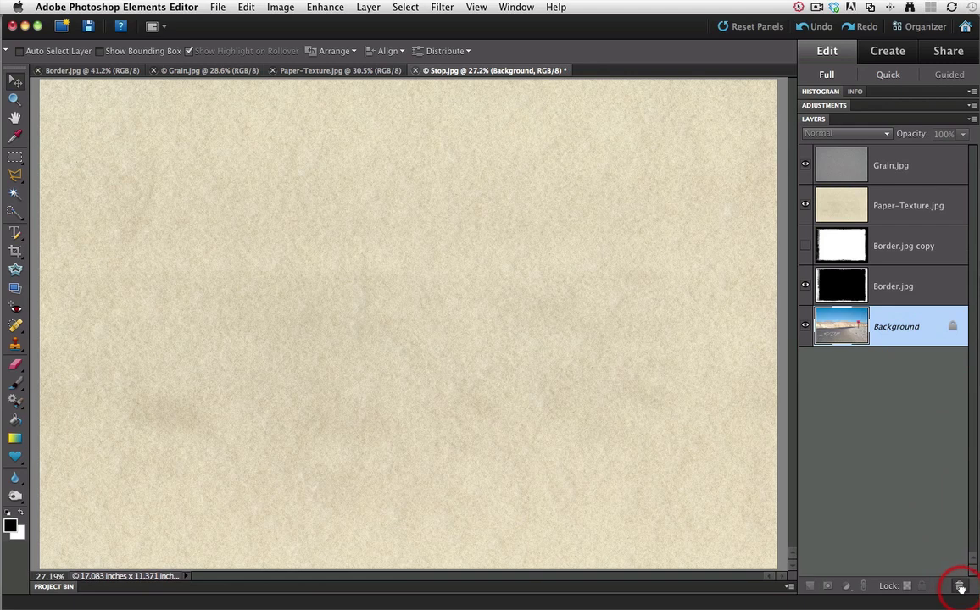
pyautogui.moveTo(953, 326); pyautogui.dragTo(961, 586)
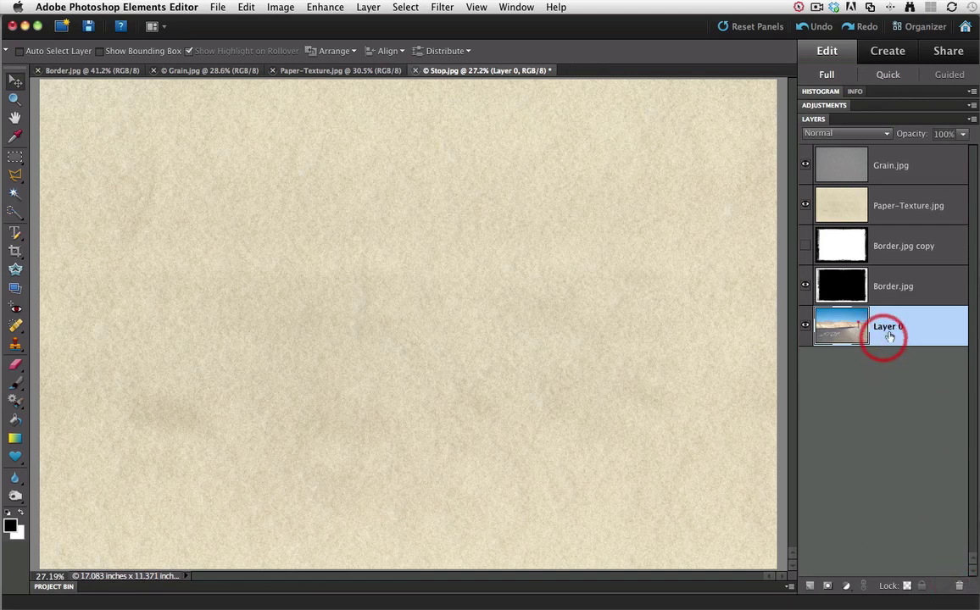
pyautogui.click(896, 215)
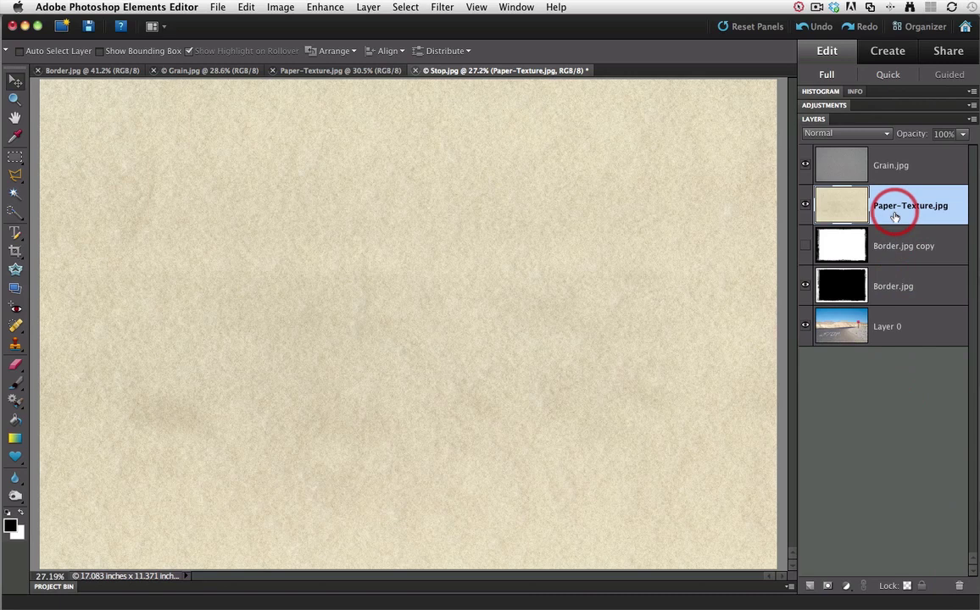
pyautogui.moveTo(895, 217); pyautogui.dragTo(890, 339)
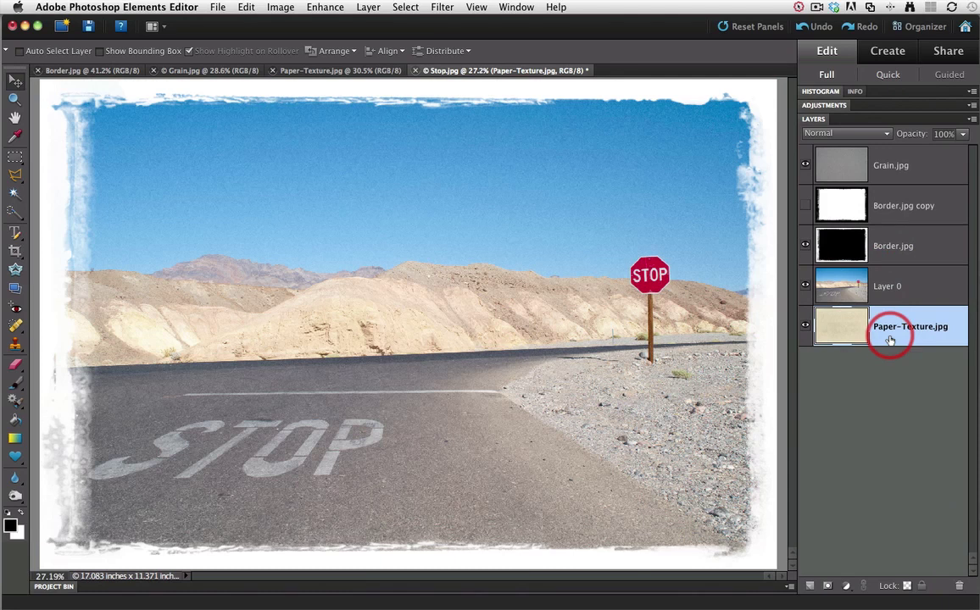
# Try the Multiply blend mode on the photo layer, Layer 0, and return it to Normal.
pyautogui.click(925, 295)
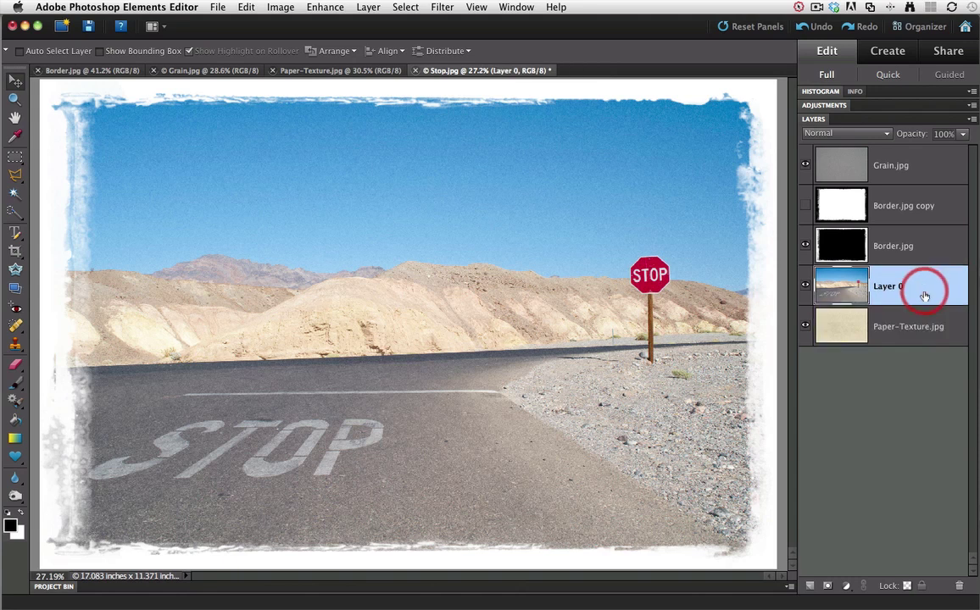
pyautogui.click(848, 138)
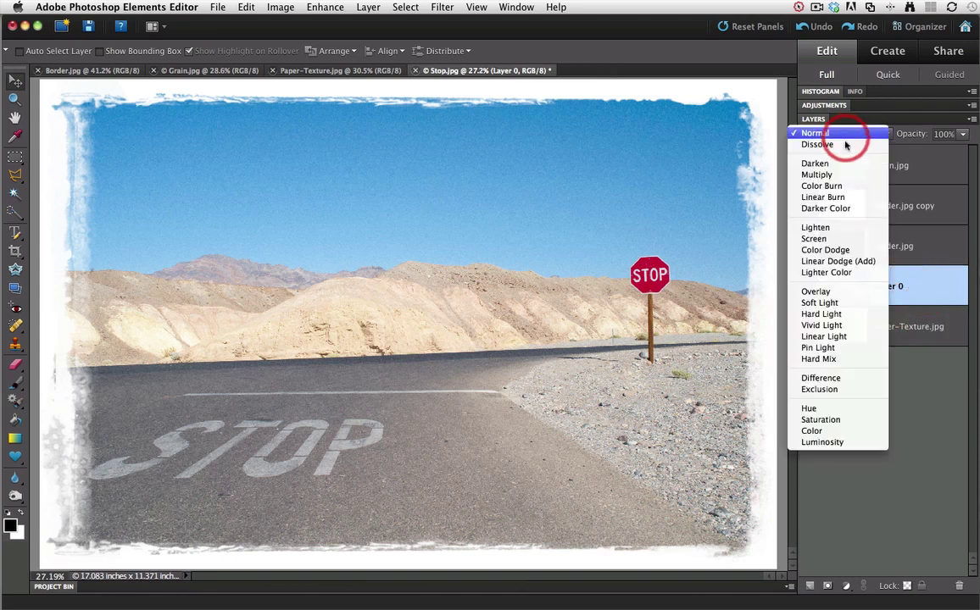
pyautogui.click(844, 176)
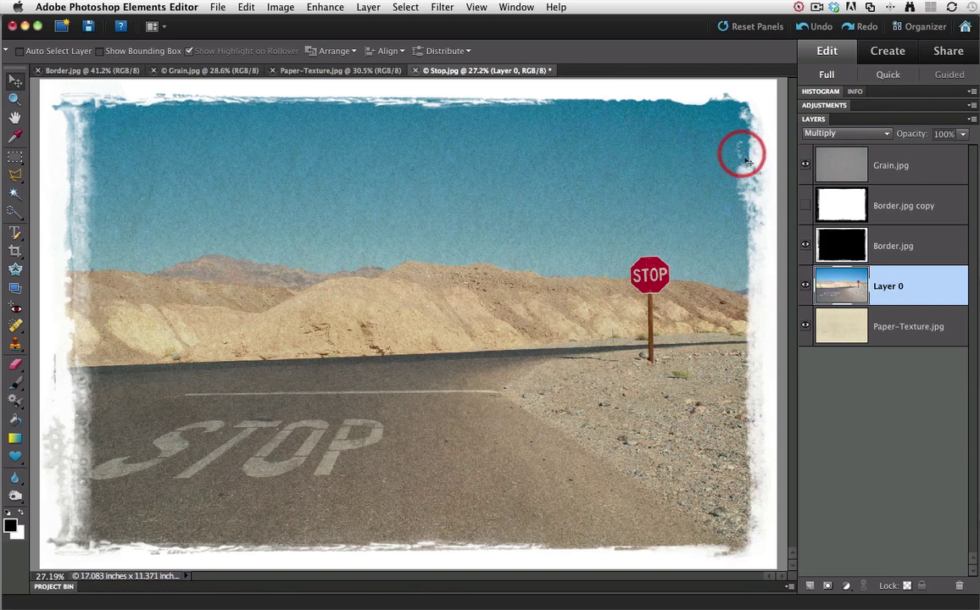
pyautogui.click(842, 134)
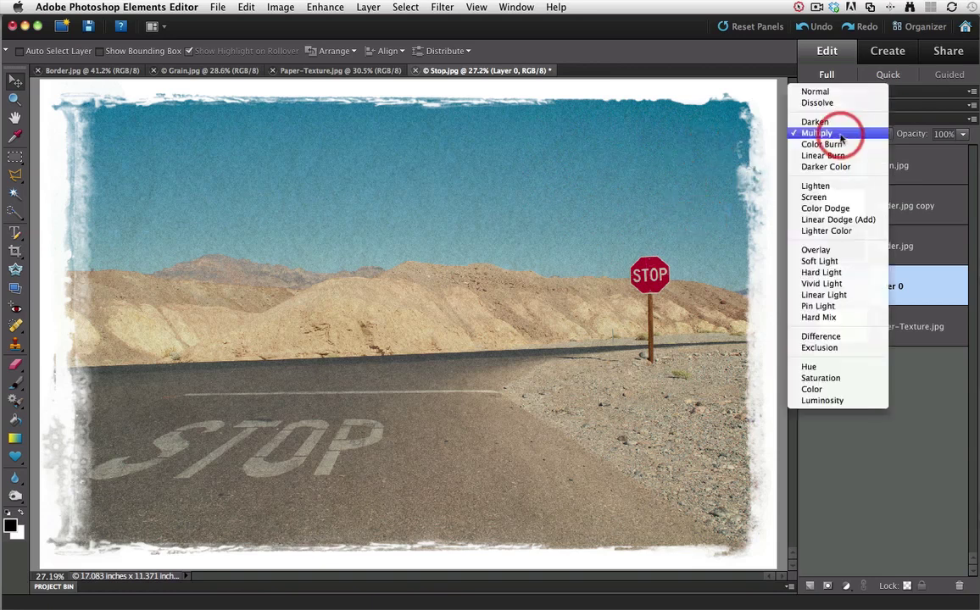
pyautogui.click(829, 91)
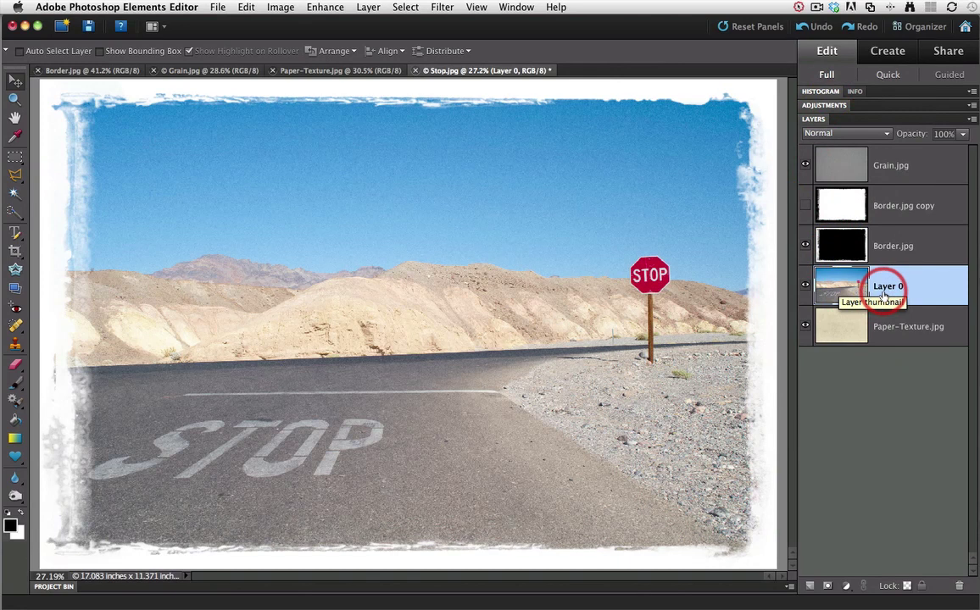
pyautogui.moveTo(883, 295); pyautogui.dragTo(842, 256)
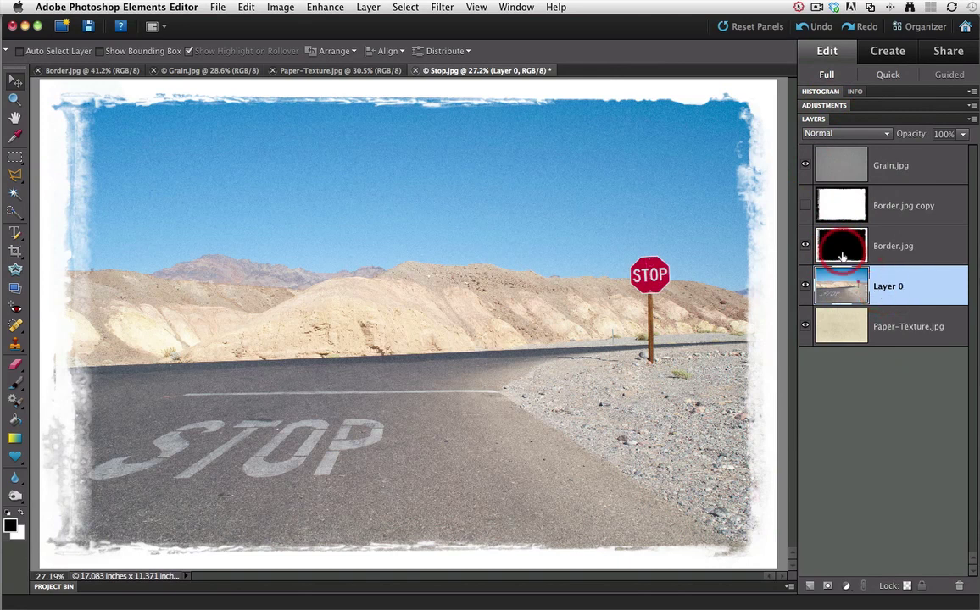
# Select the entire canvas on the Border.jpg layer and copy its contents.
pyautogui.click(842, 253)
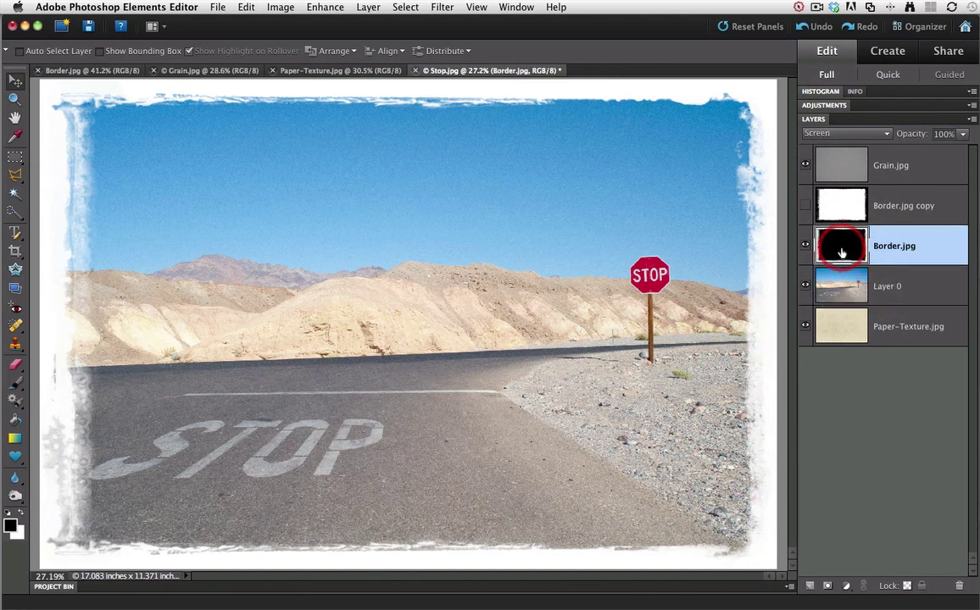
pyautogui.click(405, 8)
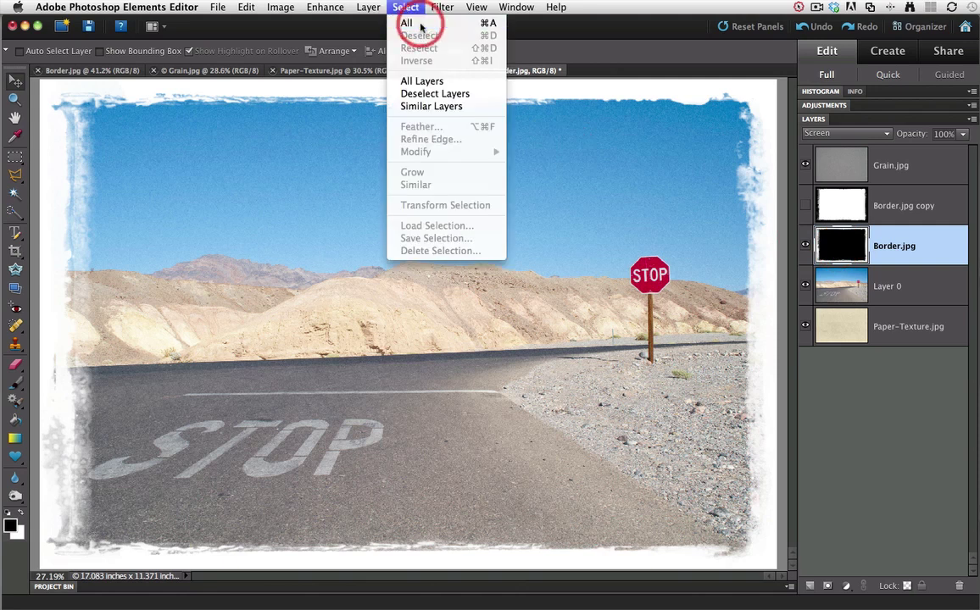
pyautogui.click(408, 23)
pyautogui.click(246, 8)
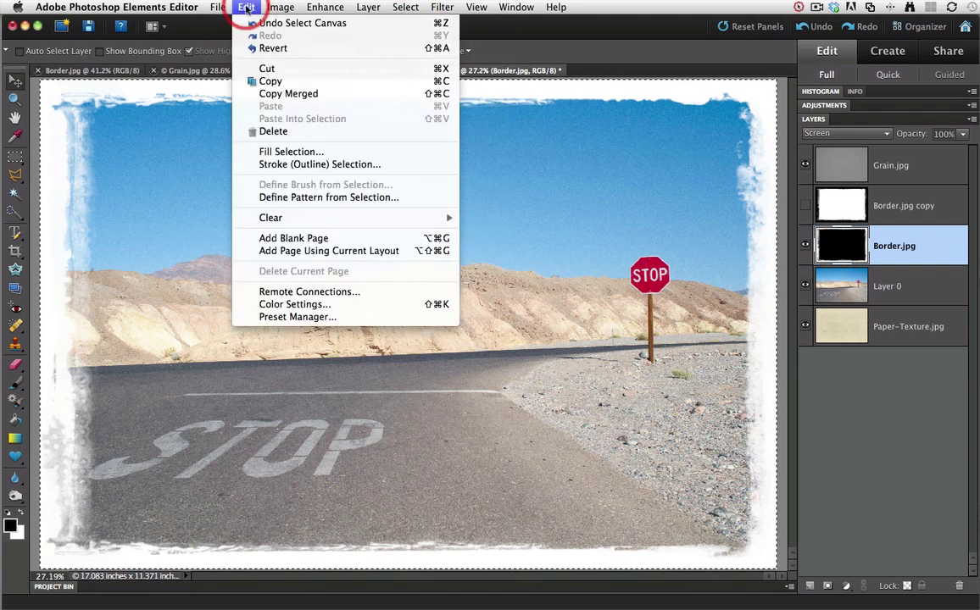
pyautogui.click(258, 82)
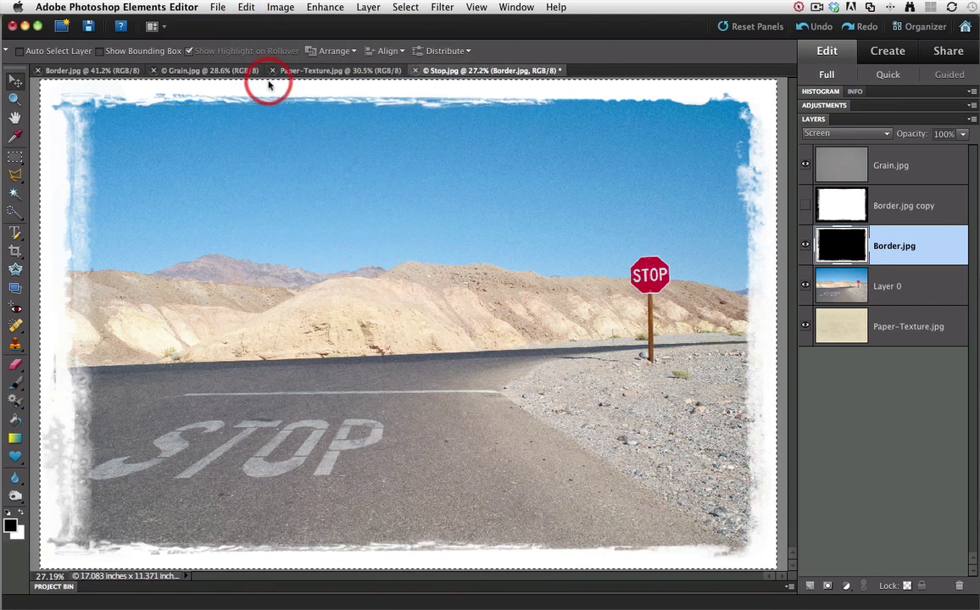
# Add a layer mask to Layer 0 and show the mask by itself on the canvas.
pyautogui.click(844, 289)
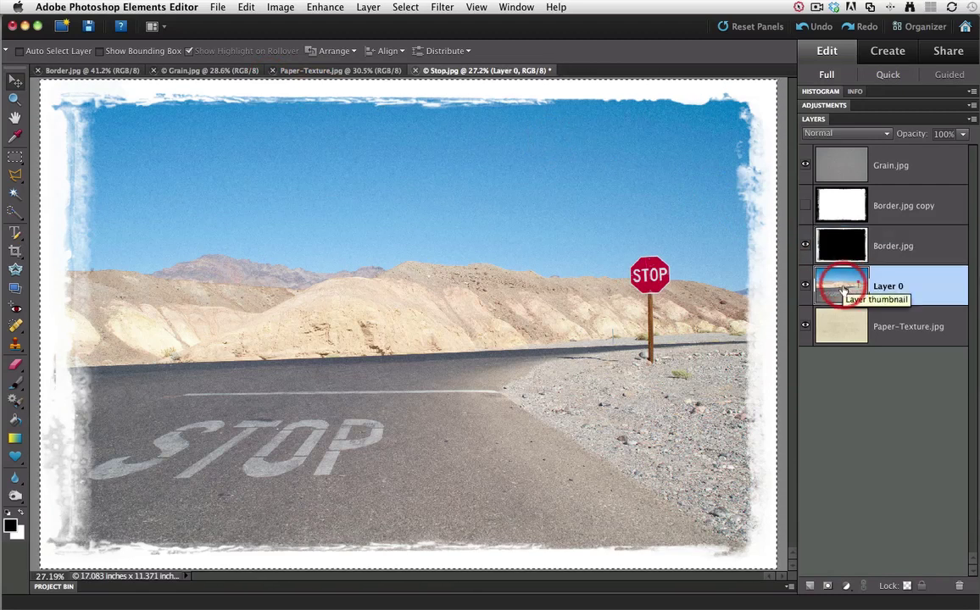
pyautogui.click(828, 586)
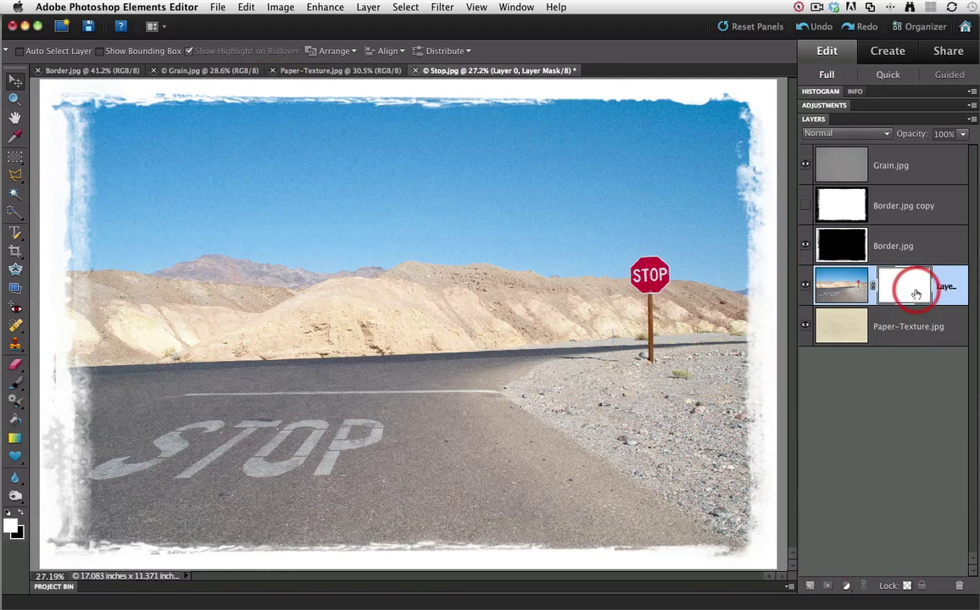
pyautogui.click(903, 291)
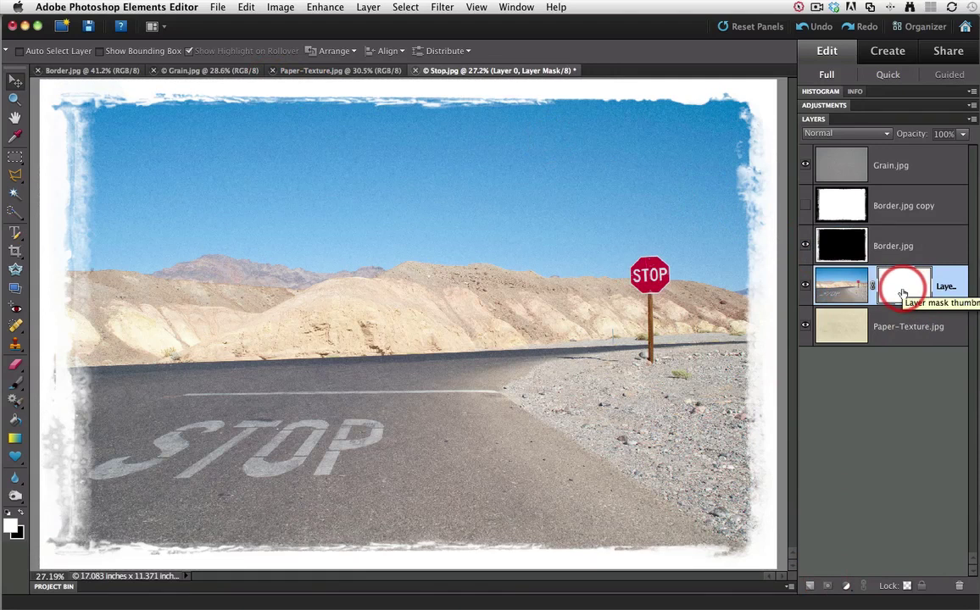
pyautogui.keyDown('alt'); pyautogui.click(902, 292); pyautogui.keyUp('alt')
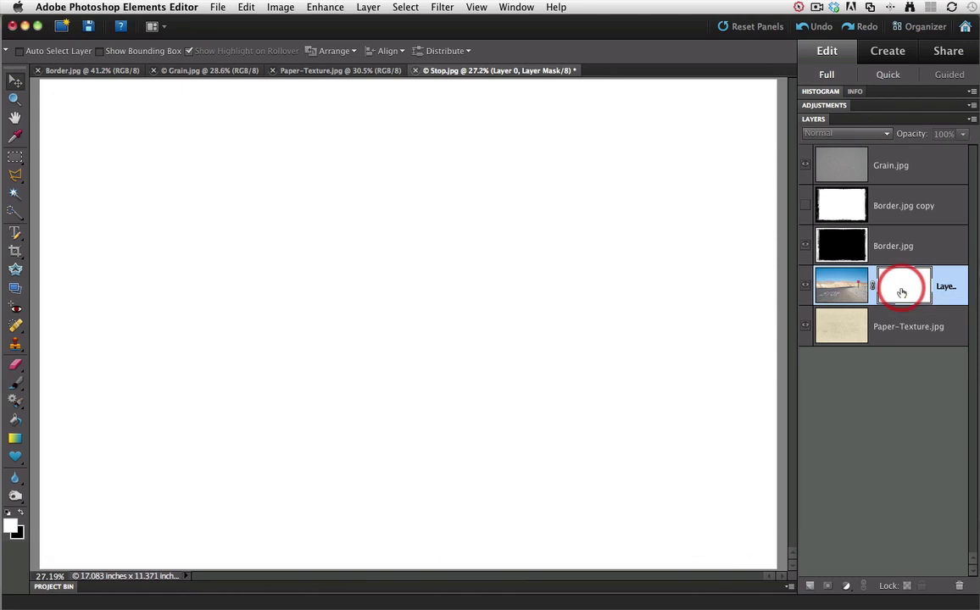
# Paste the copied border into Layer 0's mask, clear the selection, and invert the mask.
pyautogui.click(246, 8)
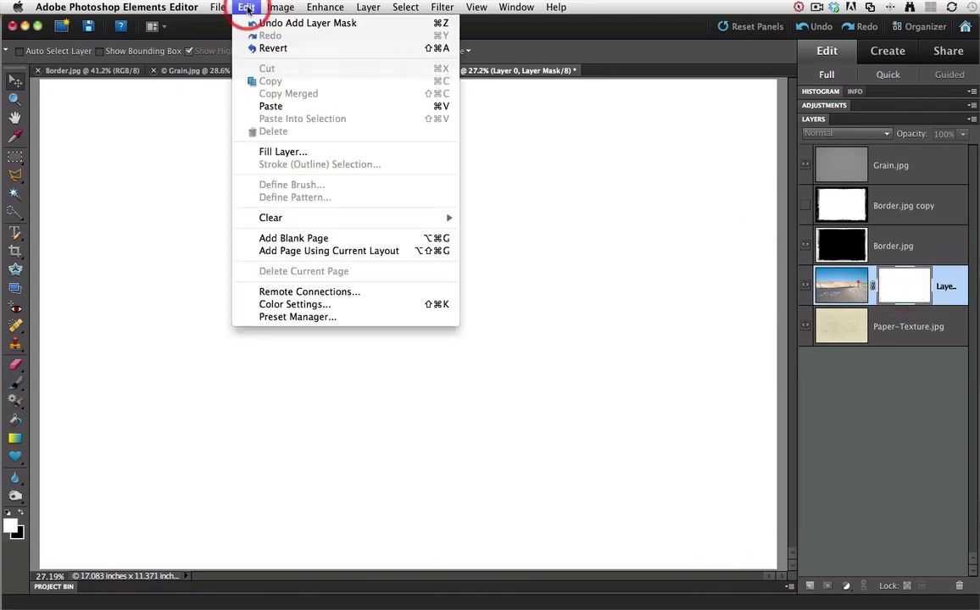
pyautogui.click(273, 106)
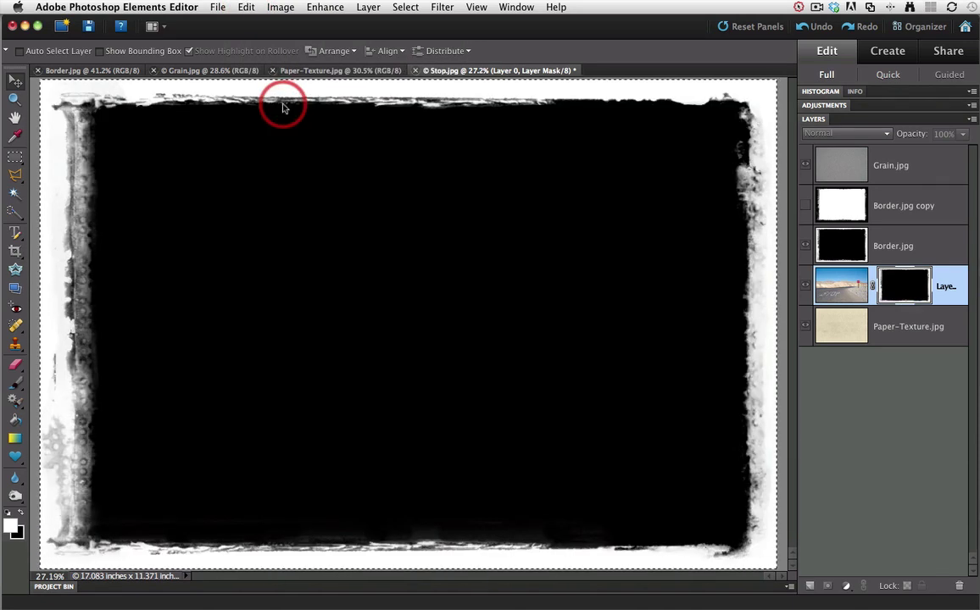
pyautogui.click(405, 8)
pyautogui.click(416, 38)
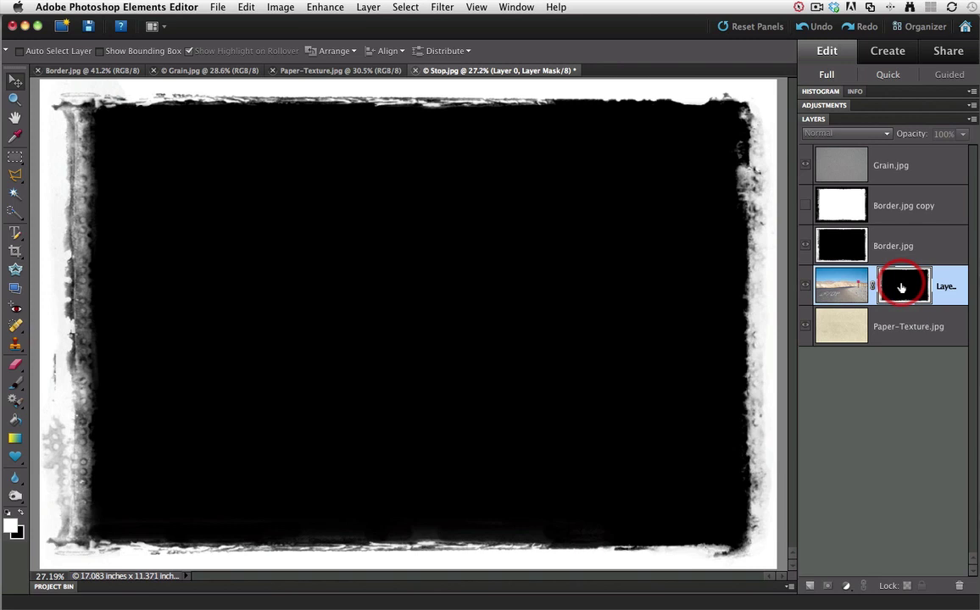
pyautogui.press('super+i')
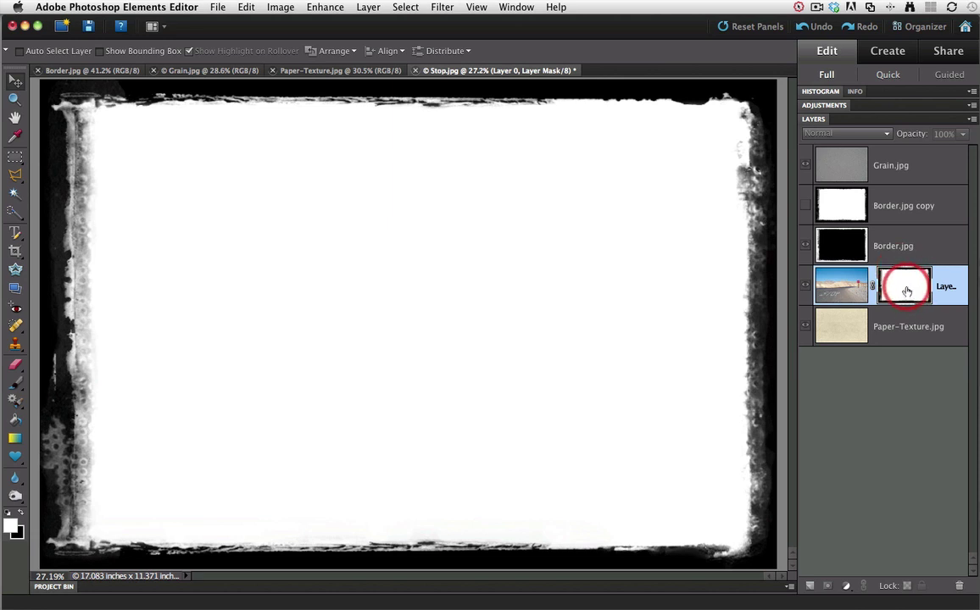
# Exit the mask view, set Layer 0's blend mode to Multiply, and hide the Border.jpg layer.
pyautogui.click(837, 289)
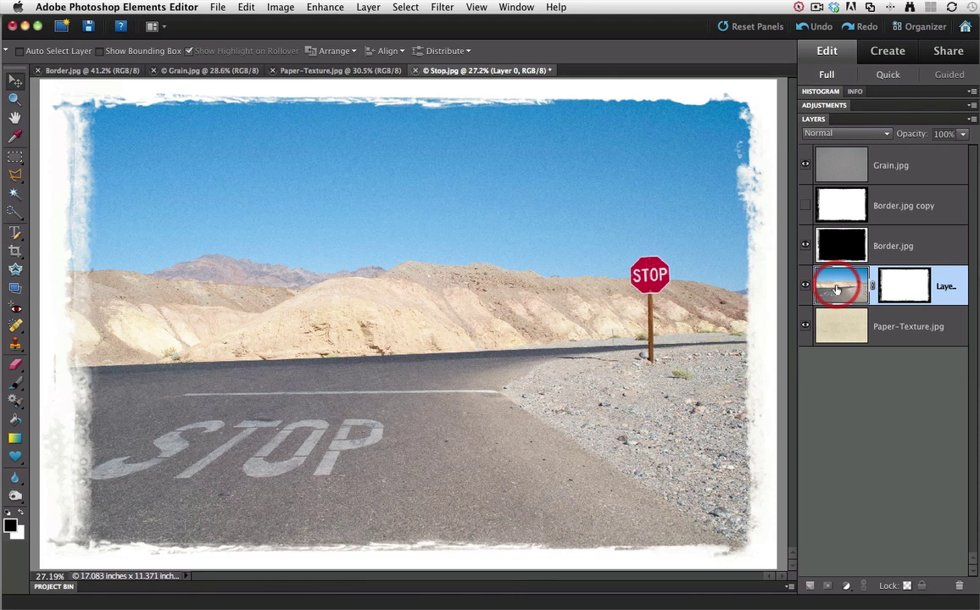
pyautogui.click(845, 135)
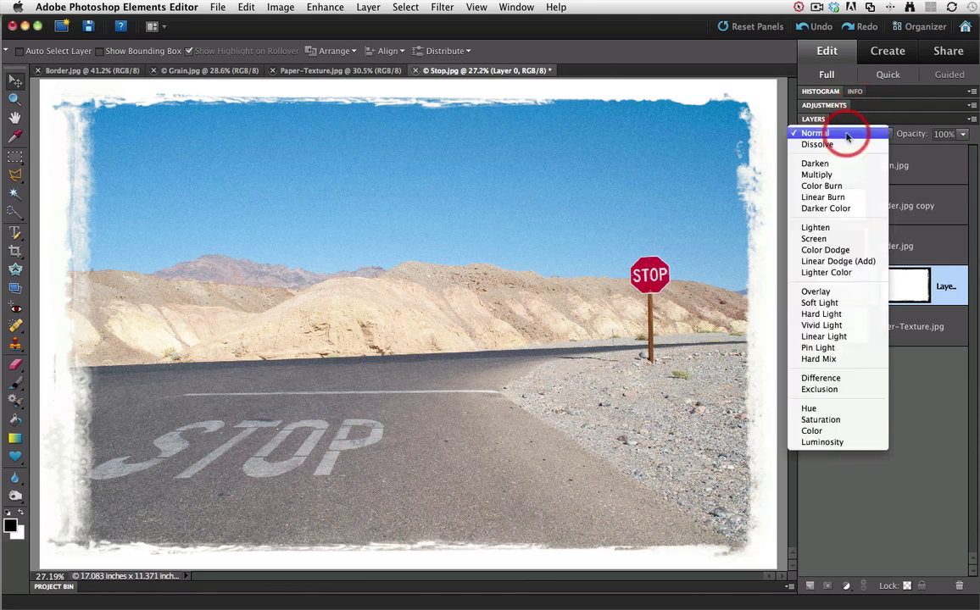
pyautogui.click(843, 176)
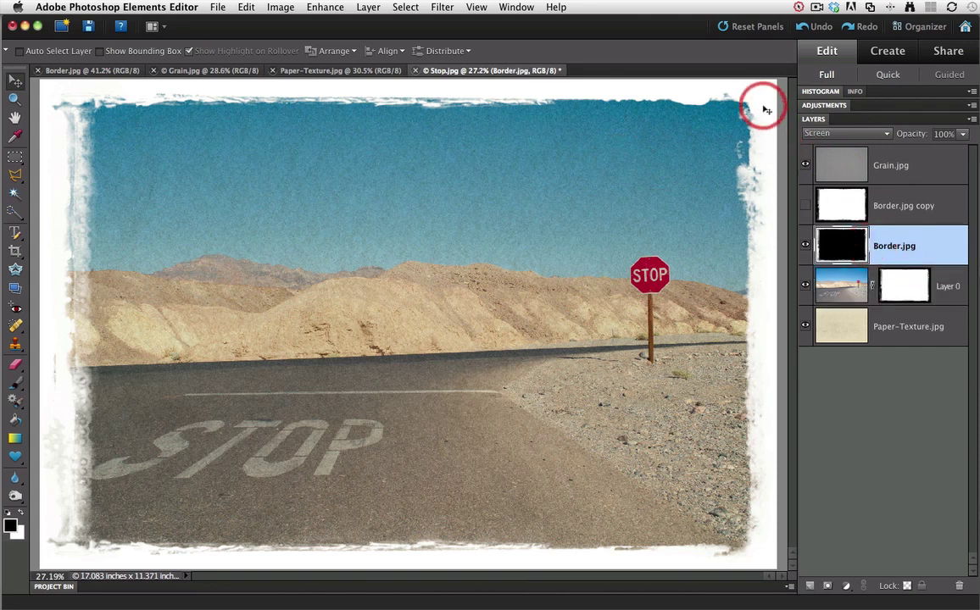
pyautogui.click(804, 246)
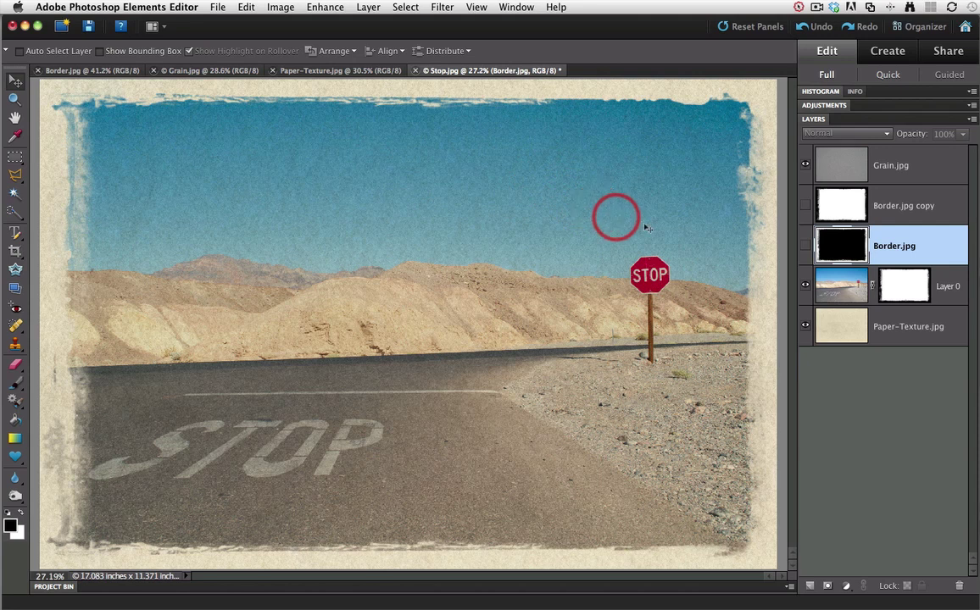
# Add a Brightness/Contrast adjustment layer directly above Paper-Texture.jpg and set its brightness to 36.
pyautogui.click(848, 330)
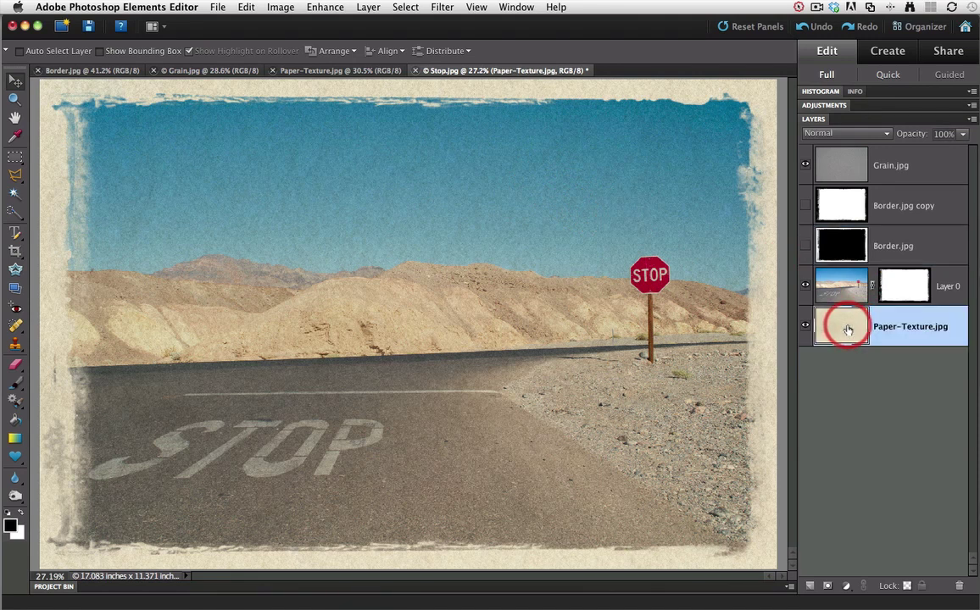
pyautogui.click(846, 586)
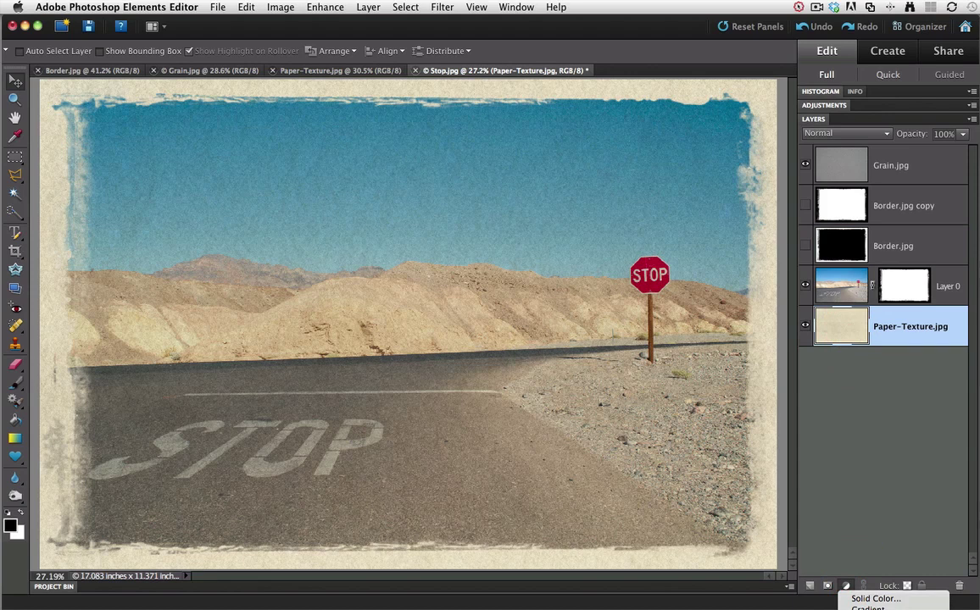
pyautogui.click(882, 607)
pyautogui.click(876, 155)
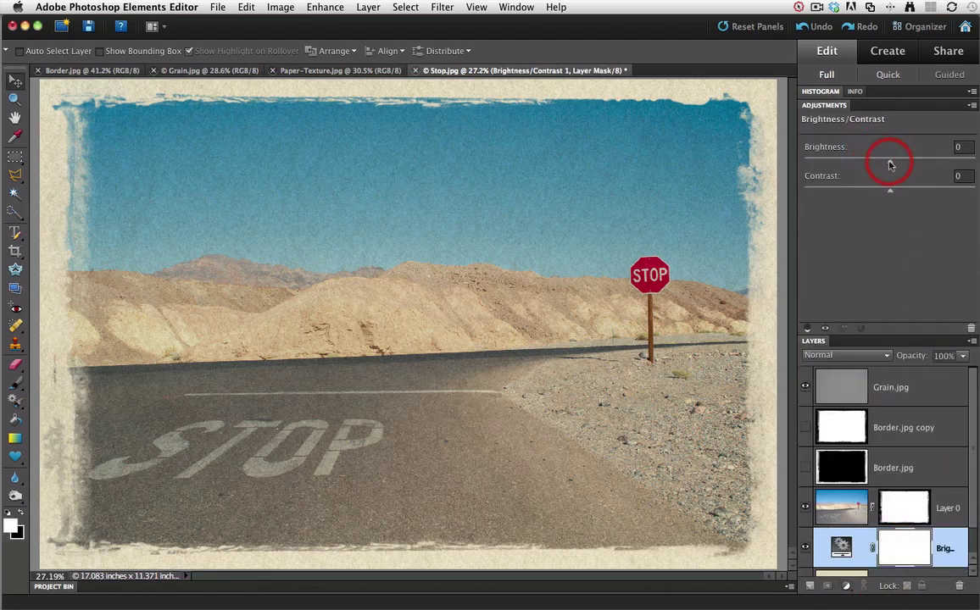
pyautogui.moveTo(890, 164); pyautogui.dragTo(907, 166)
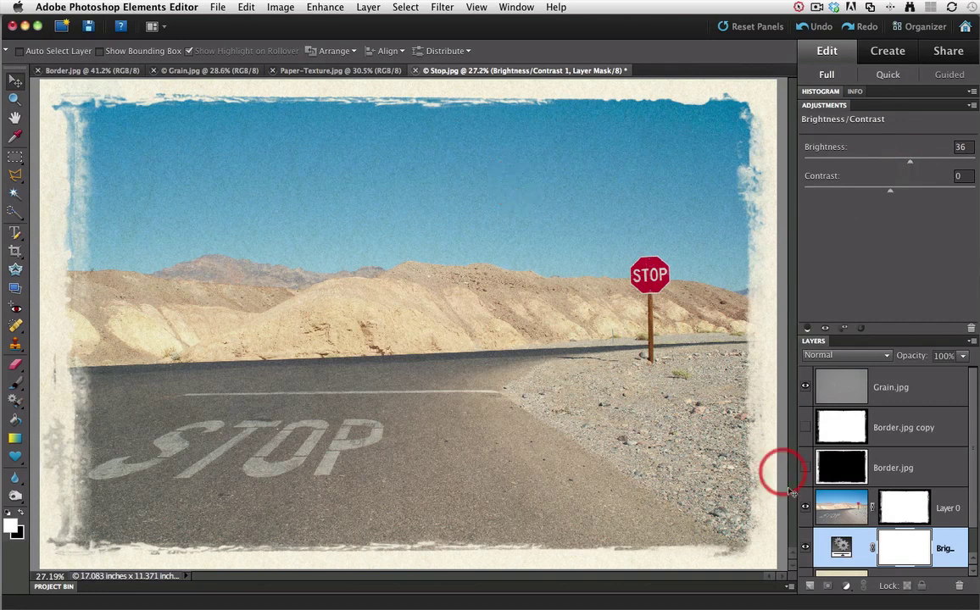
# Add a Brightness/Contrast adjustment layer above Layer 0, clip it to that layer, and set its brightness to 17.
pyautogui.moveTo(841, 542); pyautogui.dragTo(840, 524)
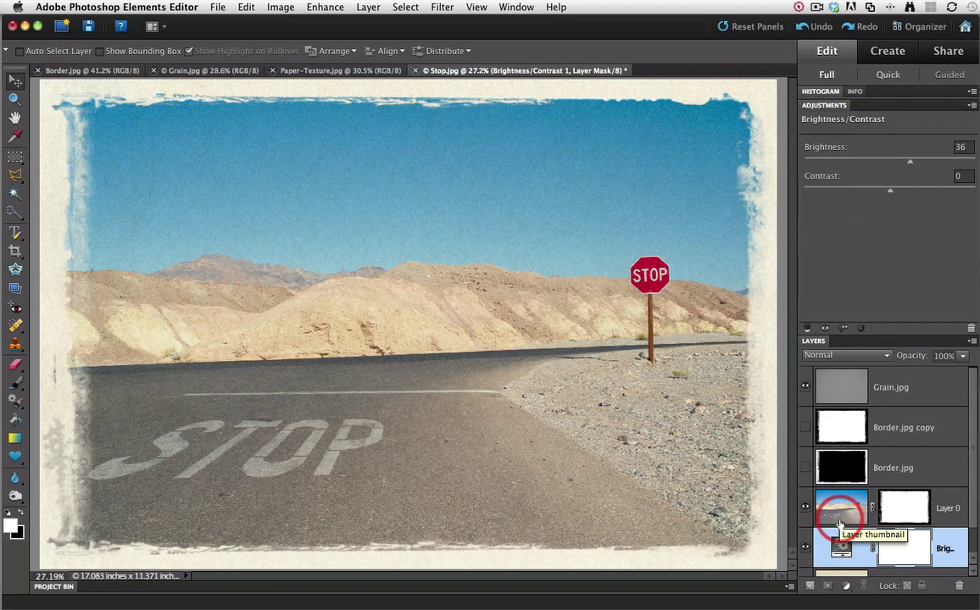
pyautogui.moveTo(841, 524)
pyautogui.mouseDown()
pyautogui.moveTo(834, 547)
pyautogui.moveTo(841, 512)
pyautogui.mouseUp()
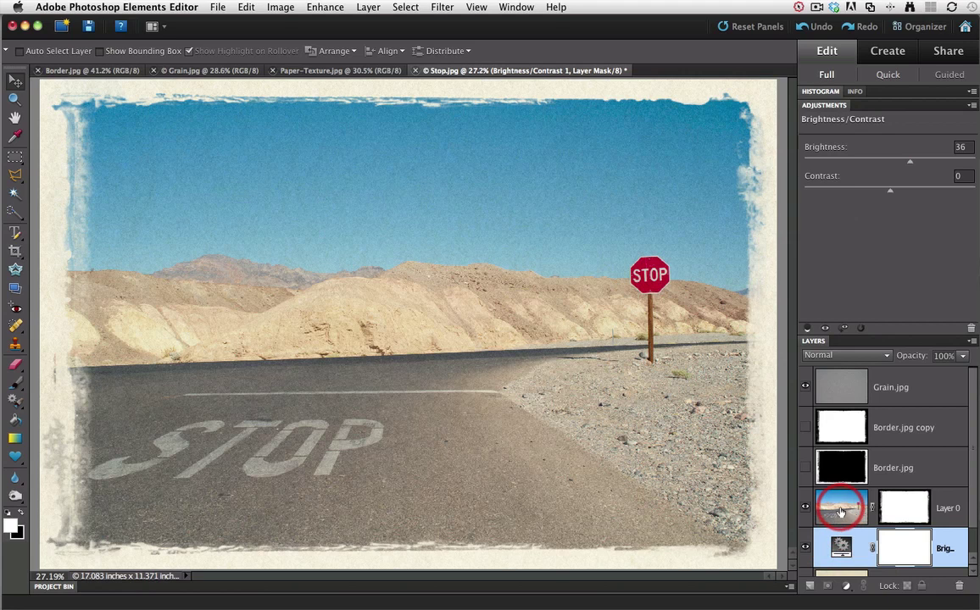
pyautogui.click(840, 512)
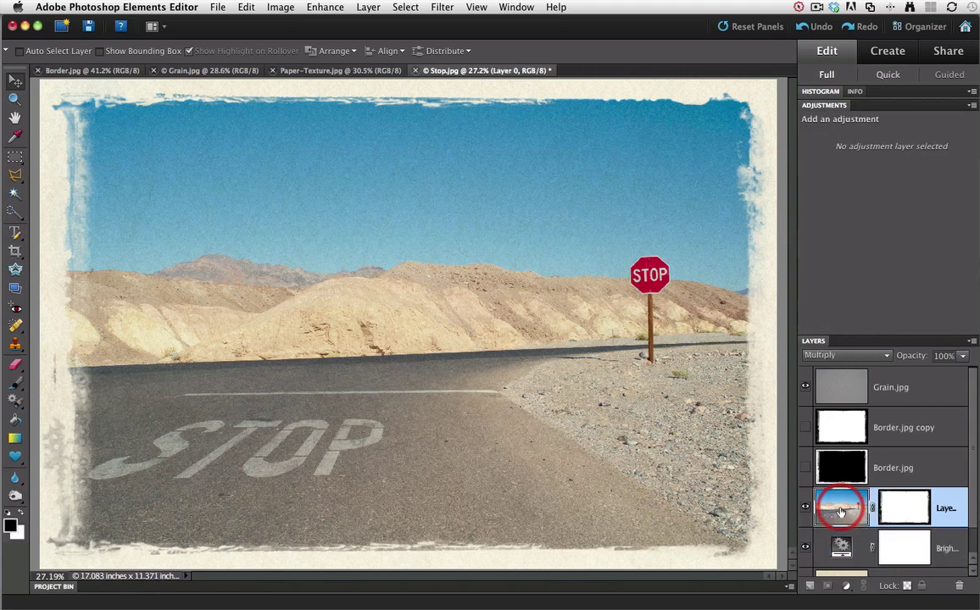
pyautogui.click(847, 587)
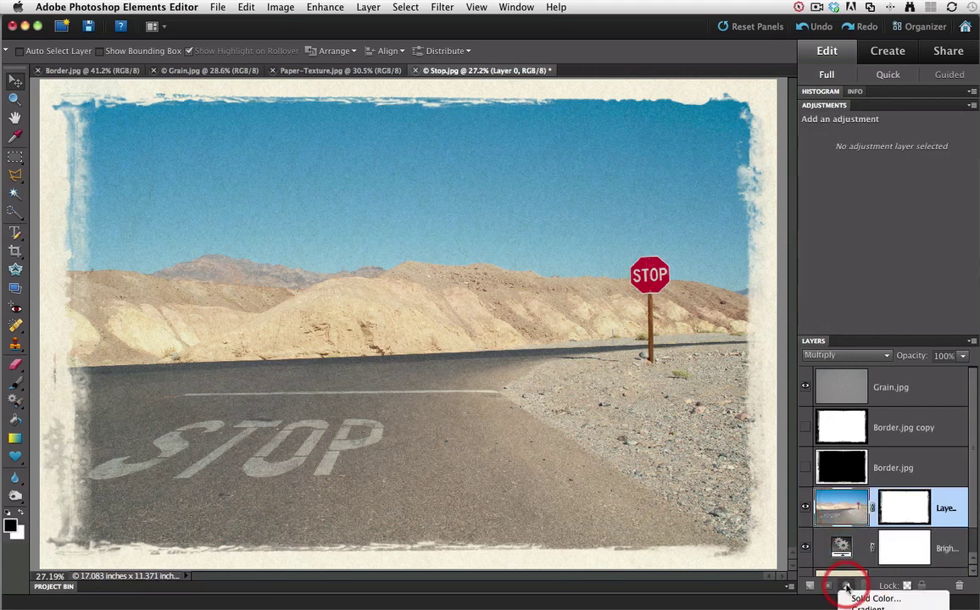
pyautogui.click(948, 482)
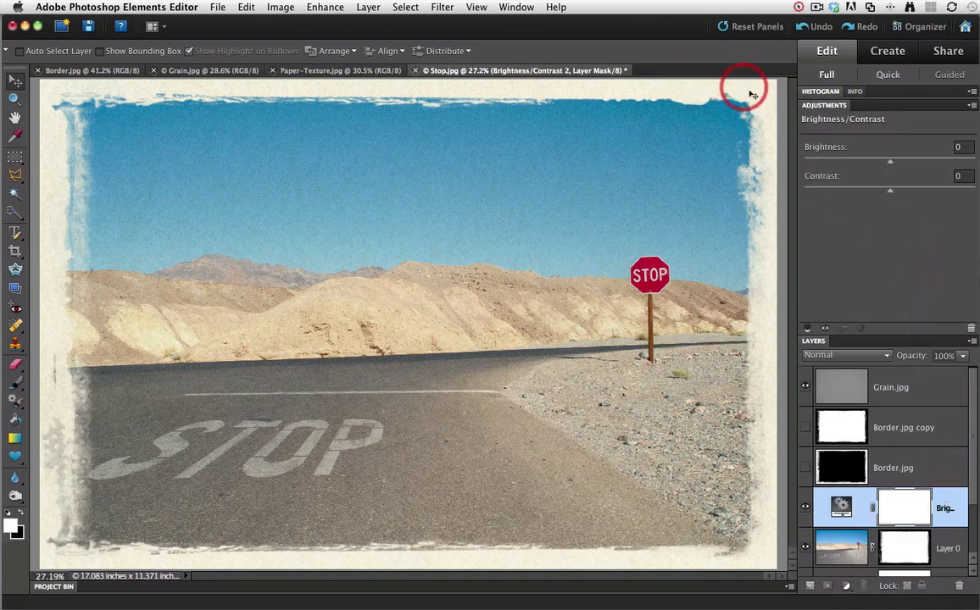
pyautogui.click(808, 330)
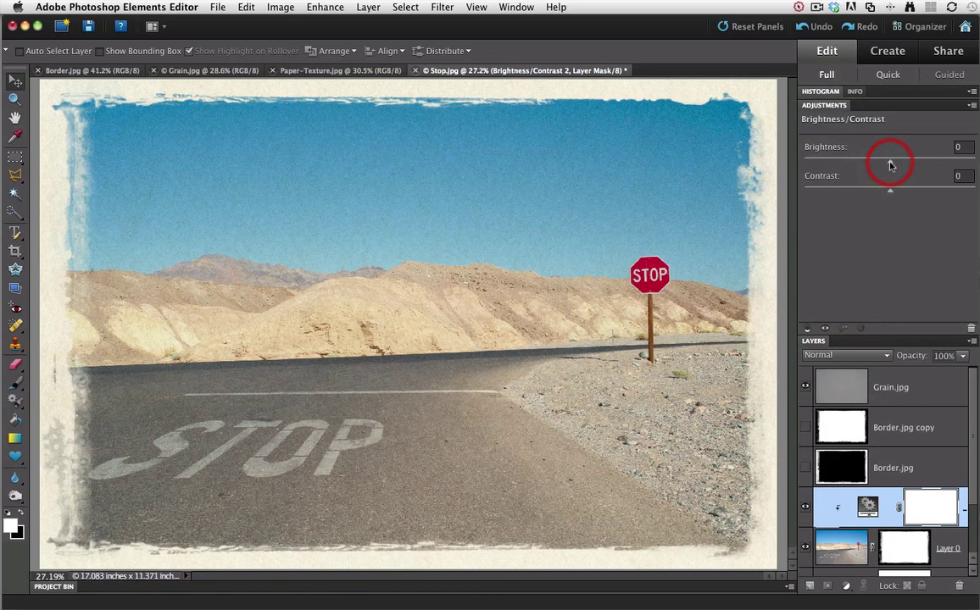
pyautogui.moveTo(891, 164); pyautogui.dragTo(904, 163)
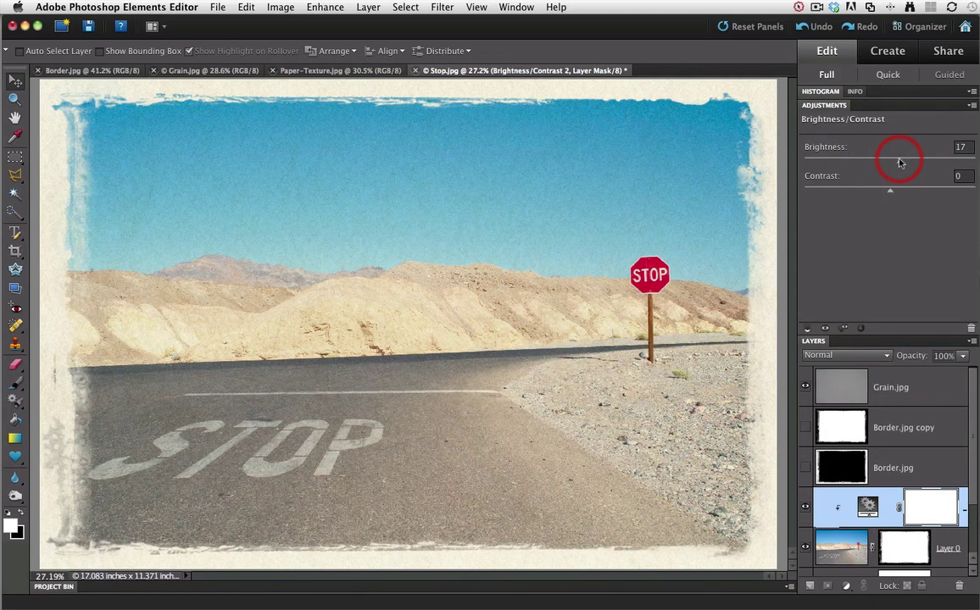
pyautogui.moveTo(900, 164); pyautogui.dragTo(899, 164)
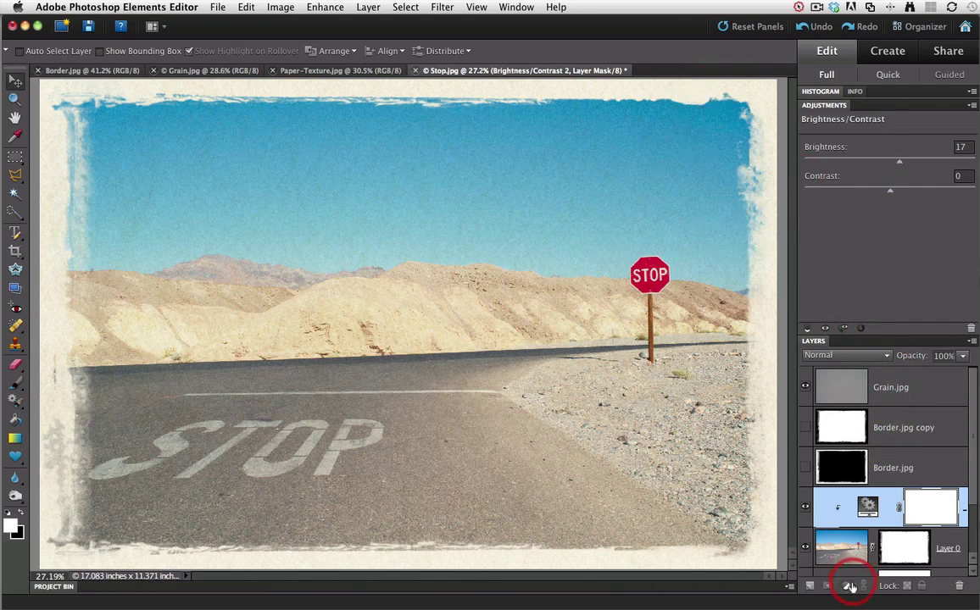
# Add a Hue/Saturation adjustment layer above the clipped Brightness/Contrast layer, set its saturation to -10, and collapse the adjustment settings.
pyautogui.click(849, 588)
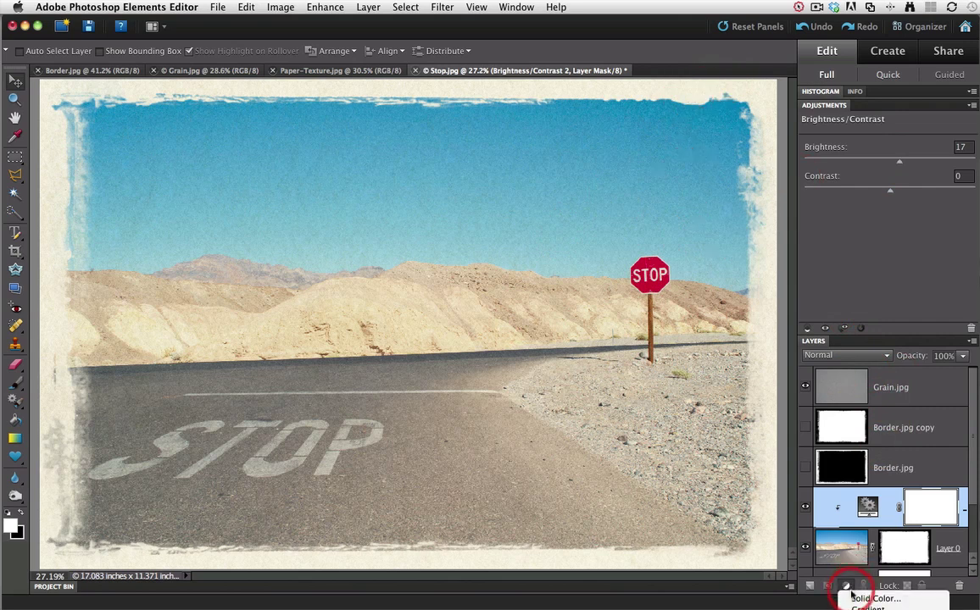
pyautogui.click(873, 609)
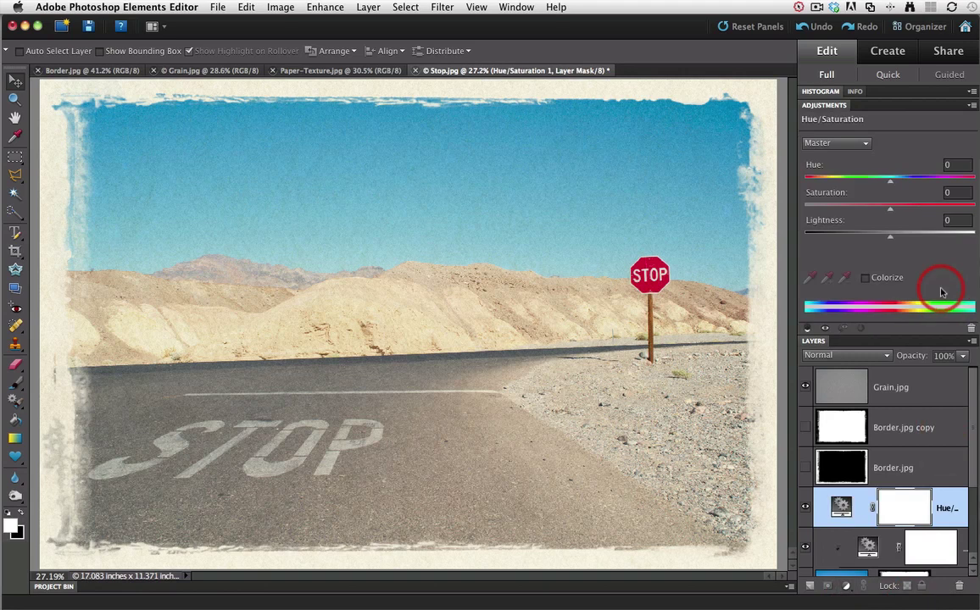
pyautogui.moveTo(891, 212); pyautogui.dragTo(881, 212)
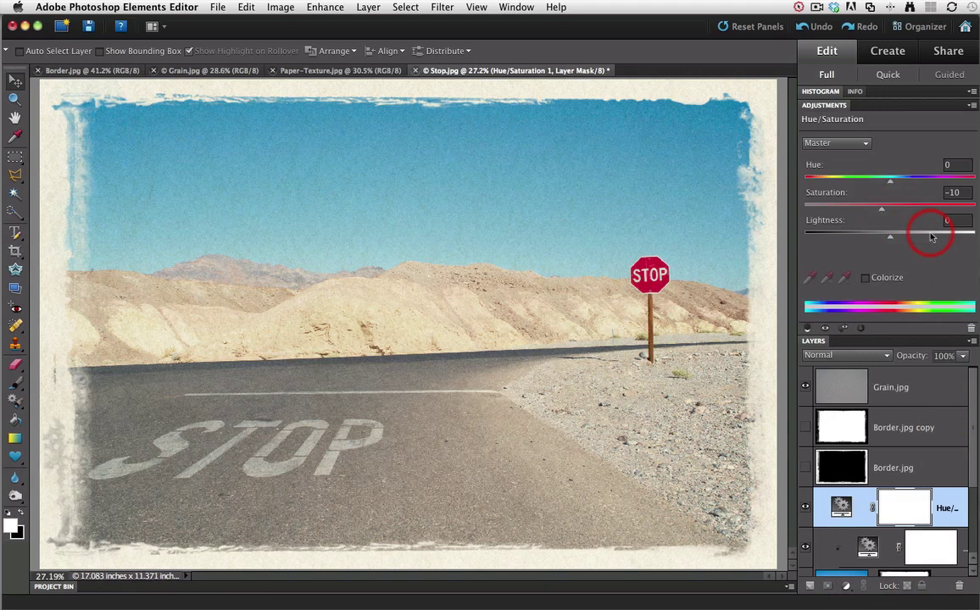
pyautogui.click(829, 106)
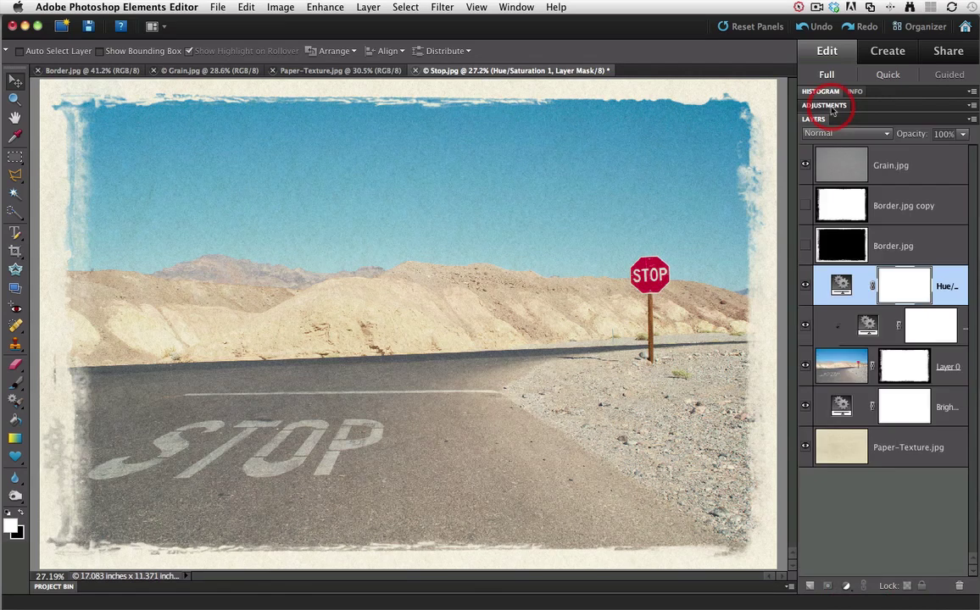
# Compare the white, black and paper frame looks by toggling the visibility of Border.jpg and Border.jpg copy, leaving both hidden.
pyautogui.click(807, 246)
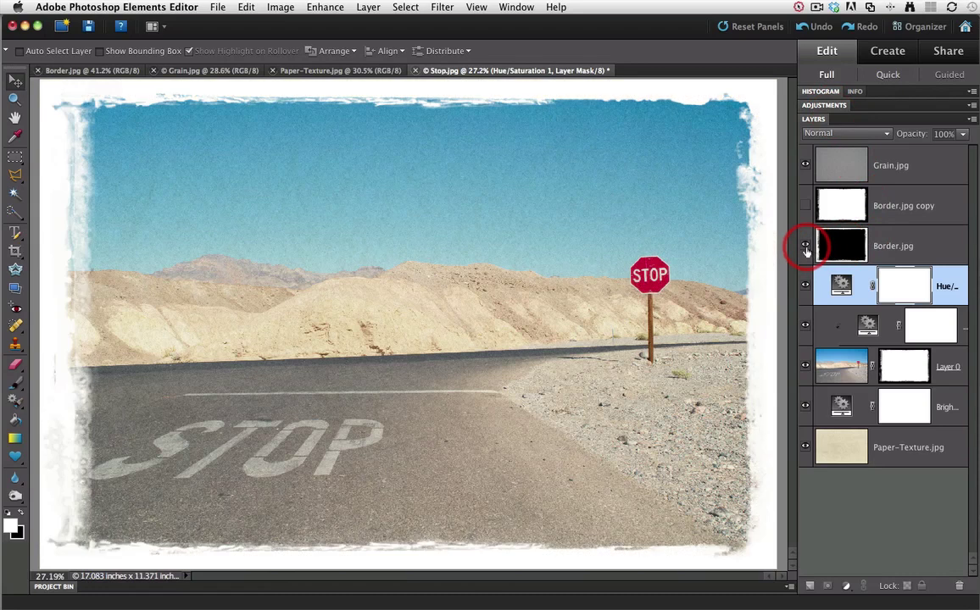
pyautogui.click(807, 246)
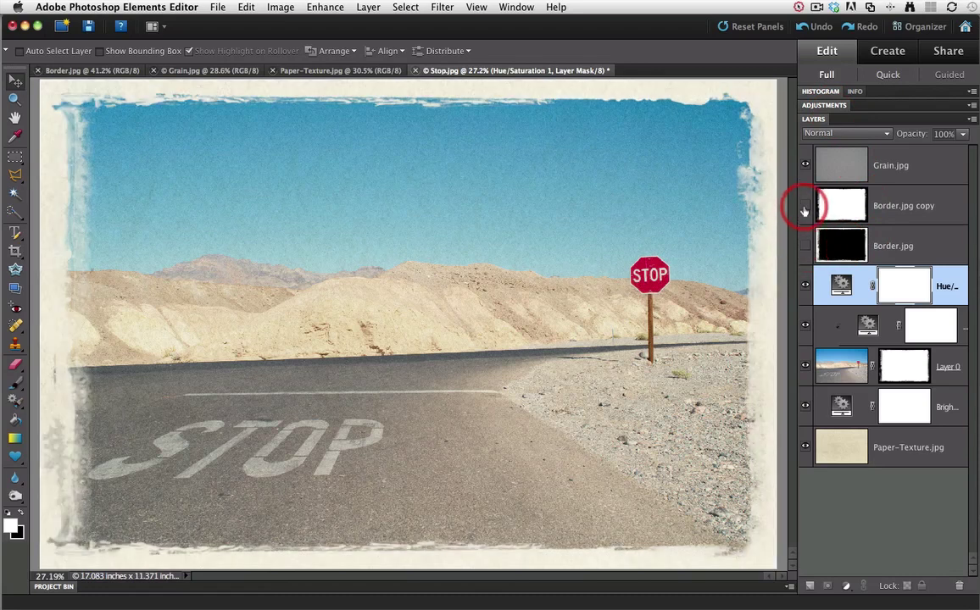
pyautogui.click(804, 207)
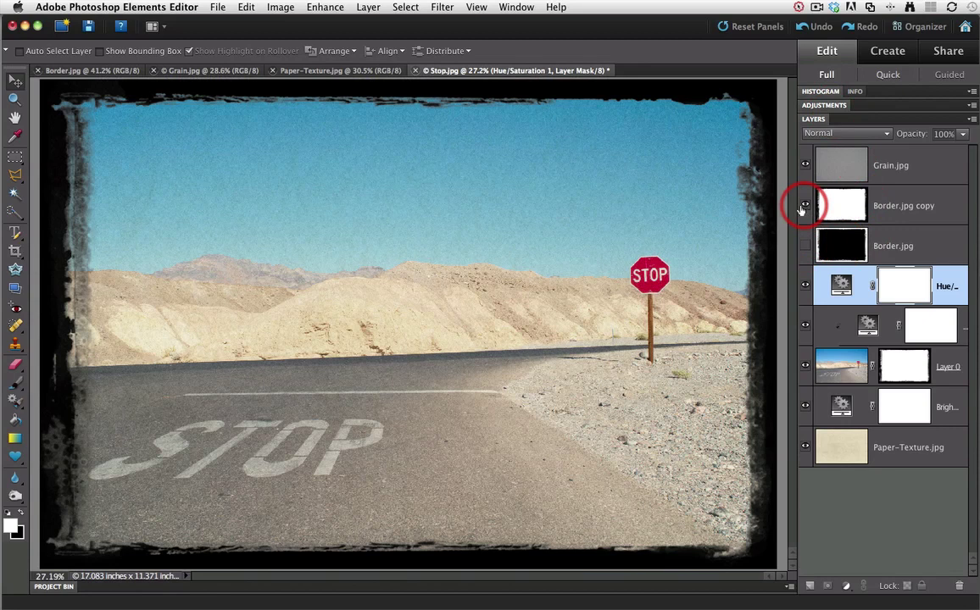
pyautogui.click(807, 246)
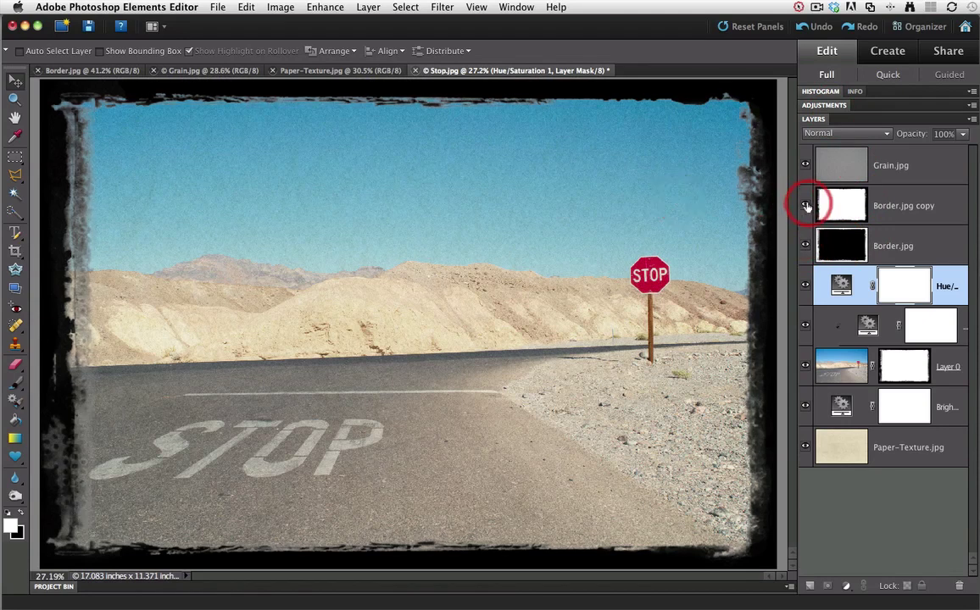
pyautogui.click(807, 207)
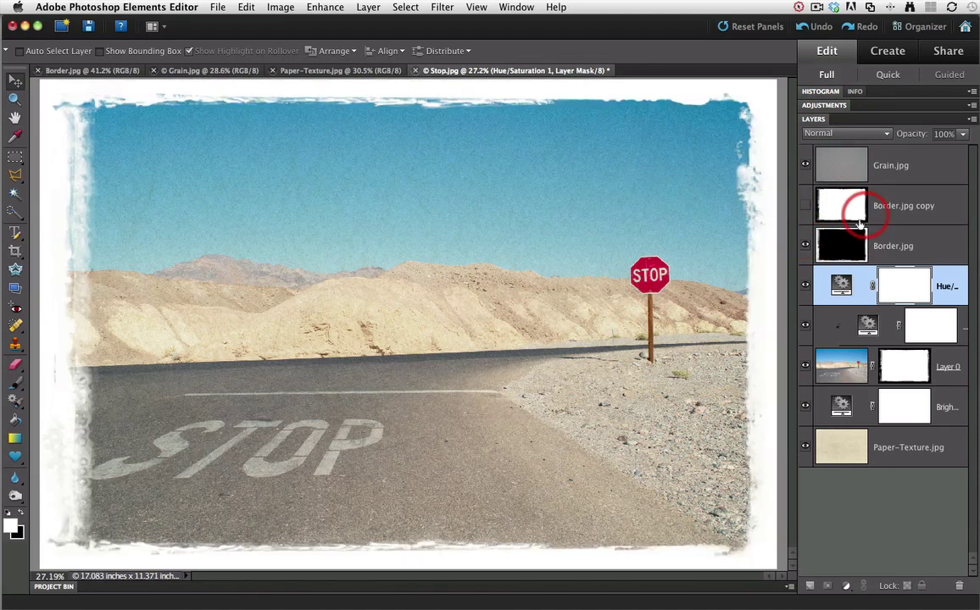
pyautogui.click(806, 246)
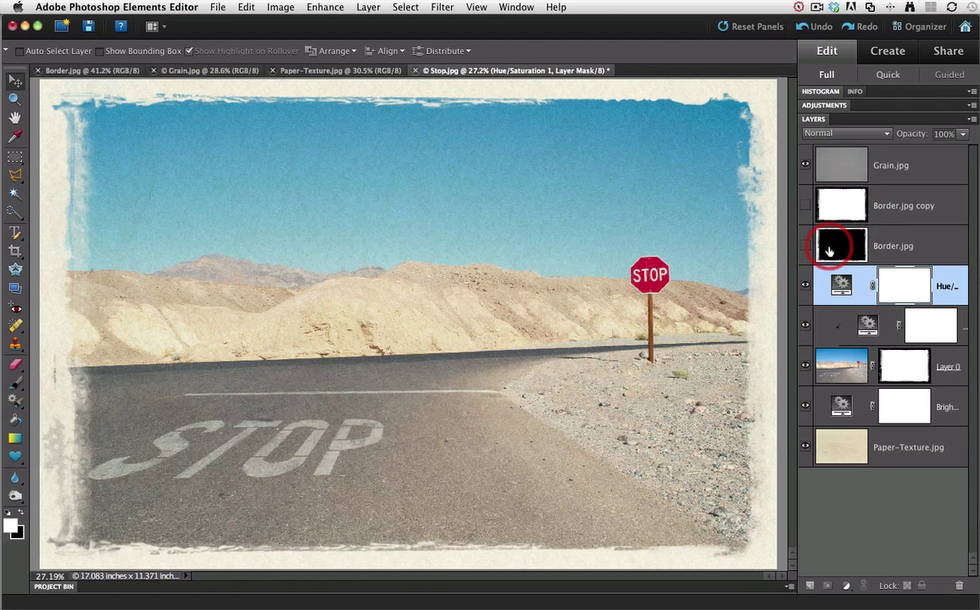